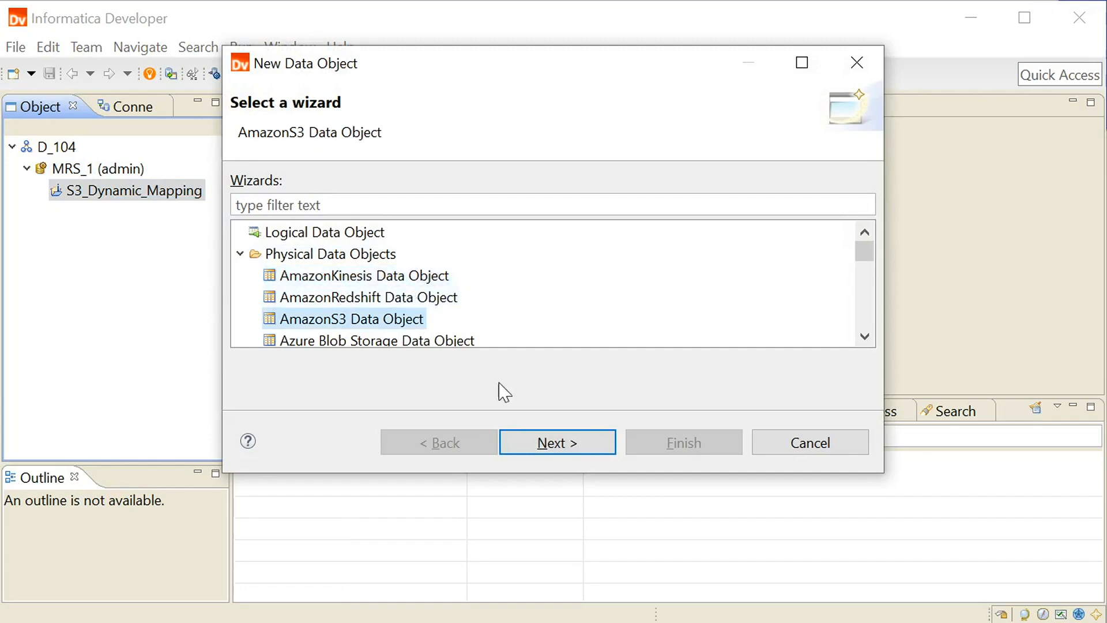
Step: Start an AmazonS3 data object with the Flat resource format and the Amazon_S3 connection
{"action": "left_click", "coordinate": [557, 454]}
{"action": "left_click", "coordinate": [484, 249]}
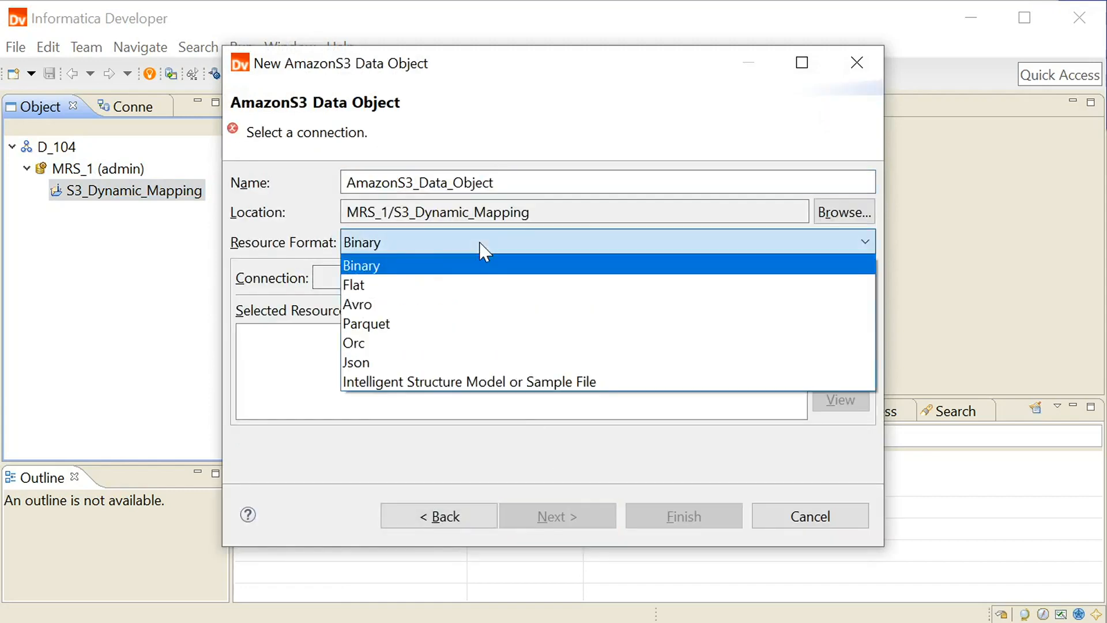
{"action": "left_click", "coordinate": [487, 284]}
{"action": "left_click", "coordinate": [838, 286]}
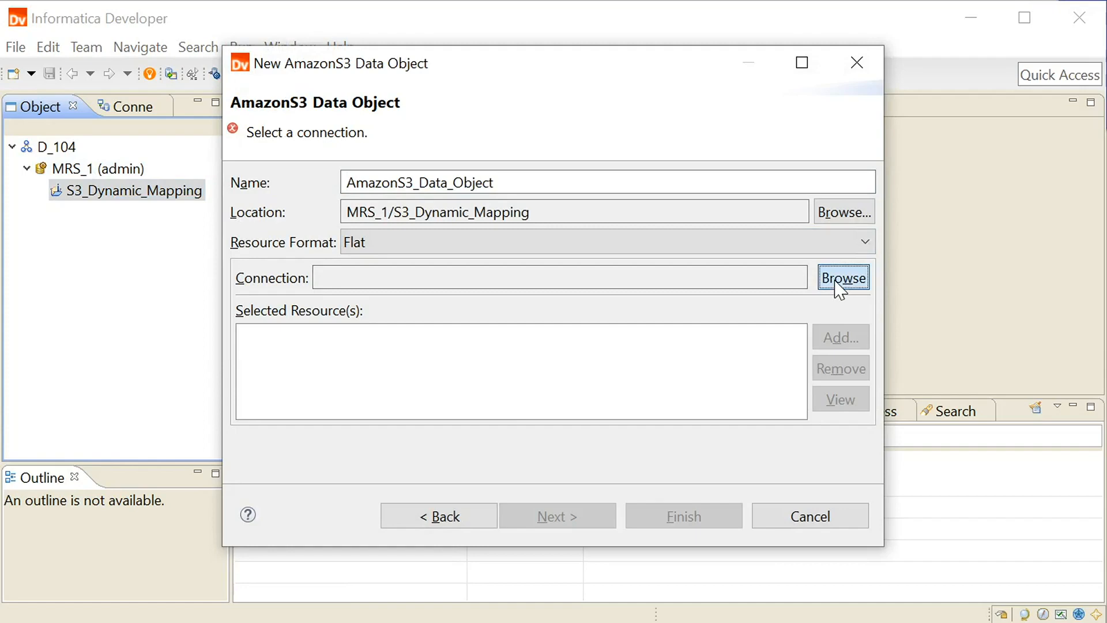
{"action": "left_click", "coordinate": [476, 248]}
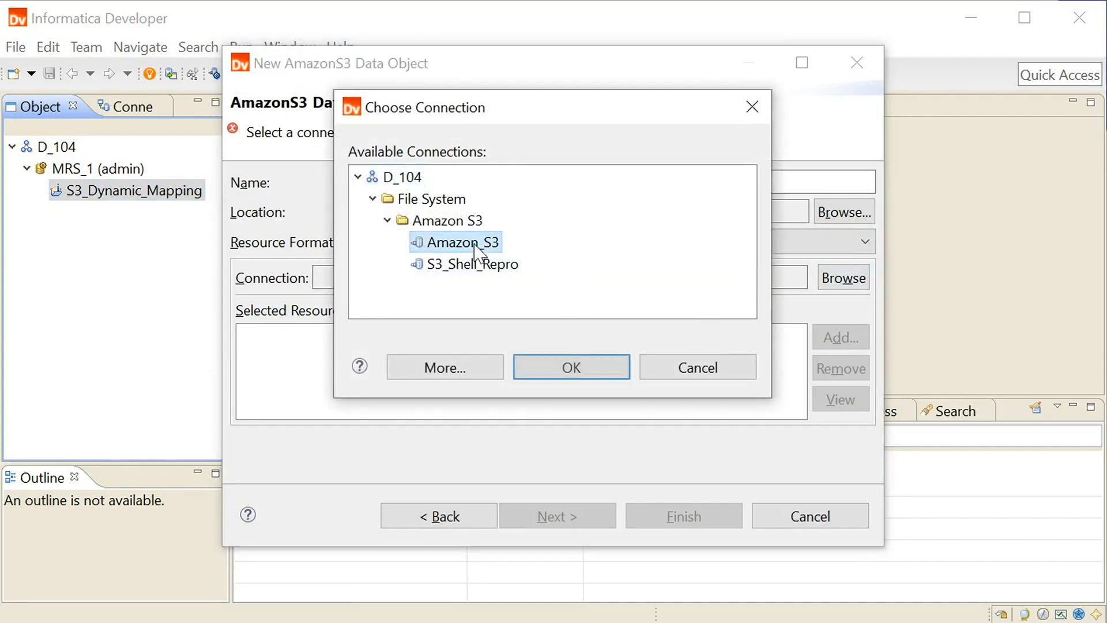
{"action": "left_click", "coordinate": [573, 369]}
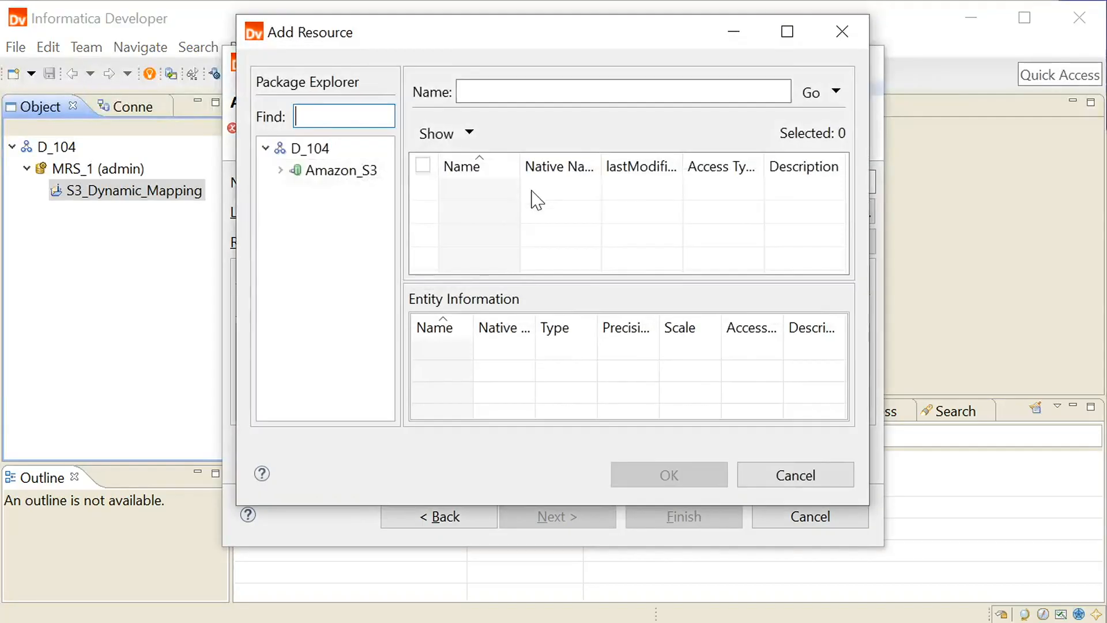
Step: Add the Customers_csv resource from the folder in the 1testinfa bucket and name the data object AmazonS3_Customers
{"action": "left_click", "coordinate": [281, 170]}
{"action": "left_click", "coordinate": [295, 191]}
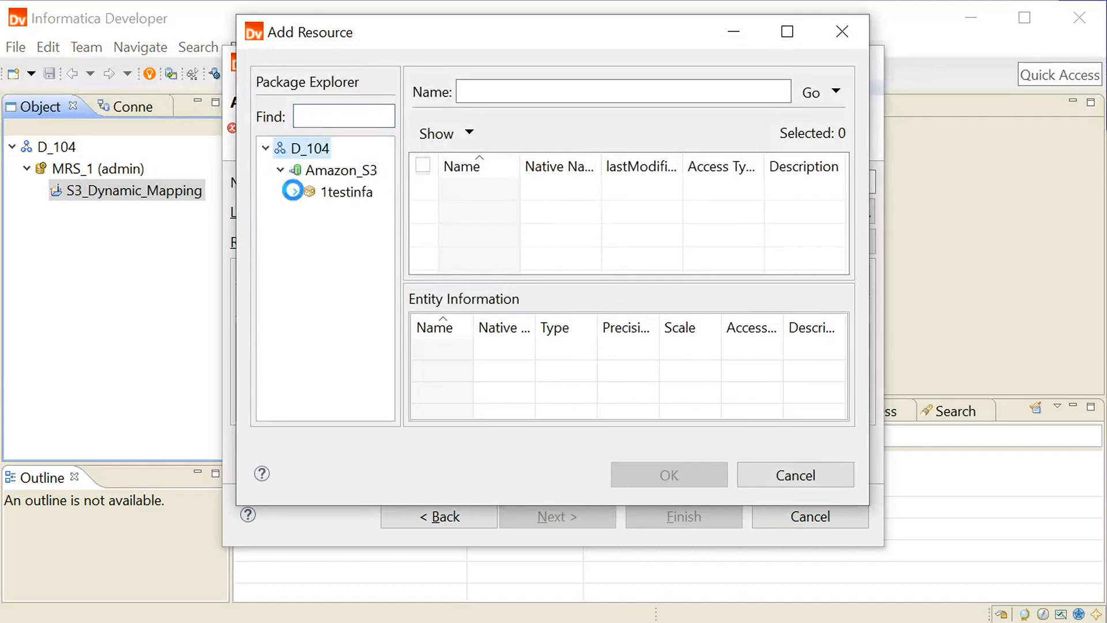
{"action": "left_click", "coordinate": [345, 212]}
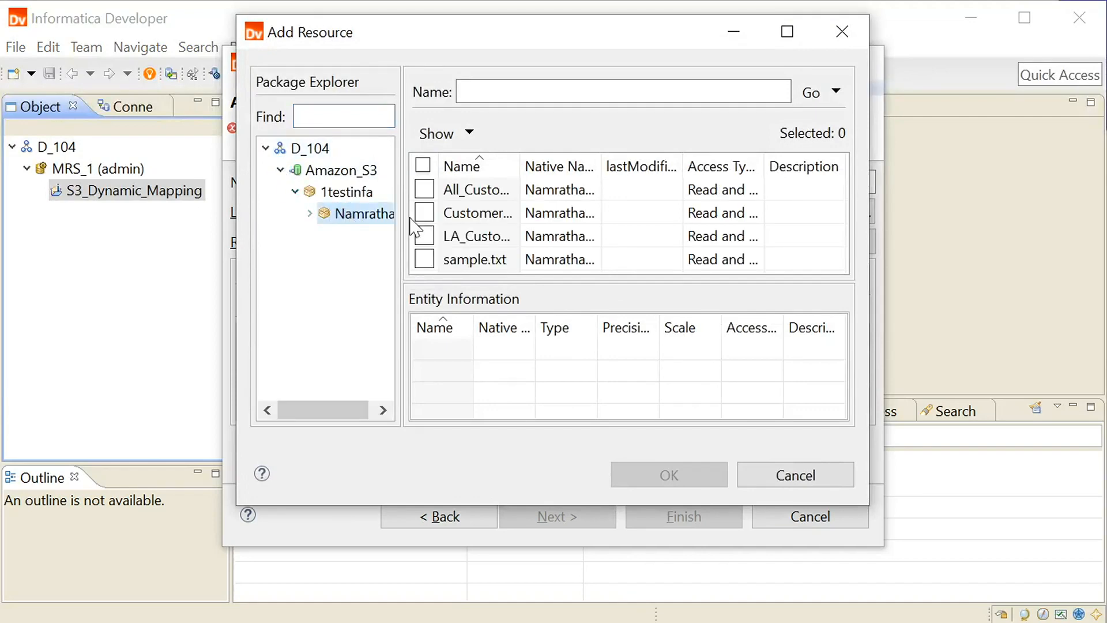
{"action": "left_click", "coordinate": [424, 213]}
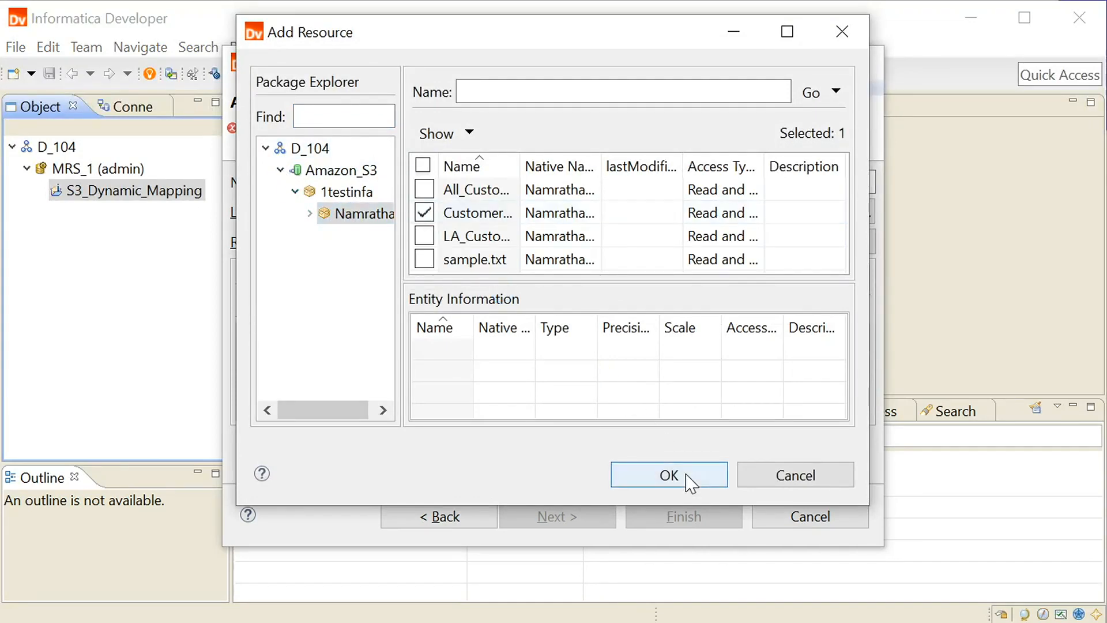
{"action": "left_click", "coordinate": [686, 475]}
{"action": "left_click_drag", "start_coordinate": [495, 183], "coordinate": [419, 183]}
{"action": "type", "text": "Cust"}
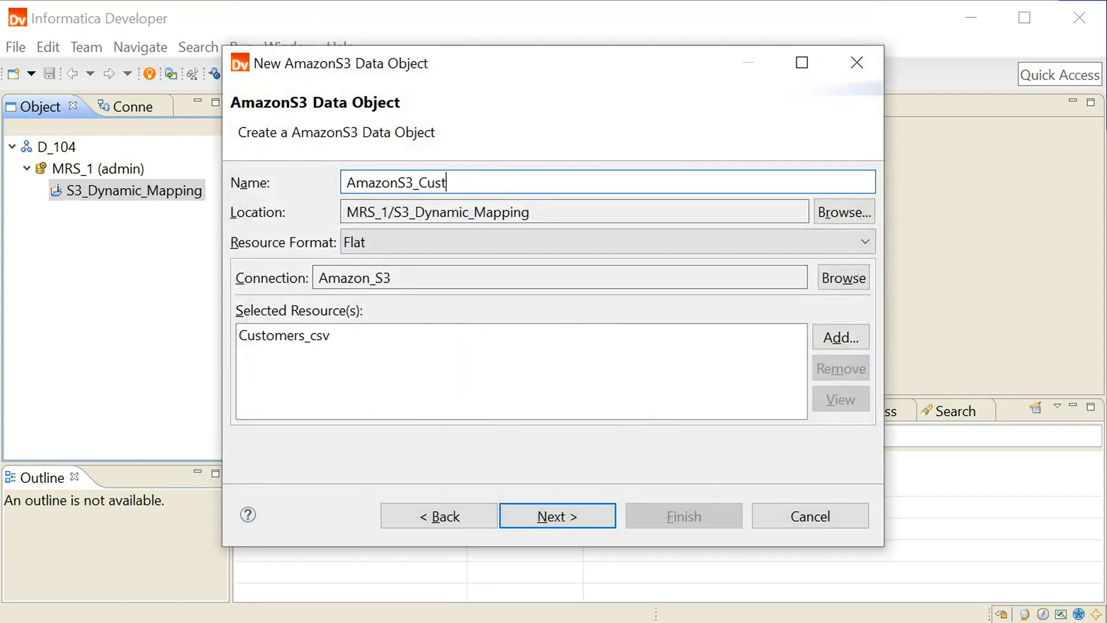
Step: Load Customers_Metadata from the Sample Files folder as the sample metadata file for the column projection
{"action": "left_click", "coordinate": [547, 522]}
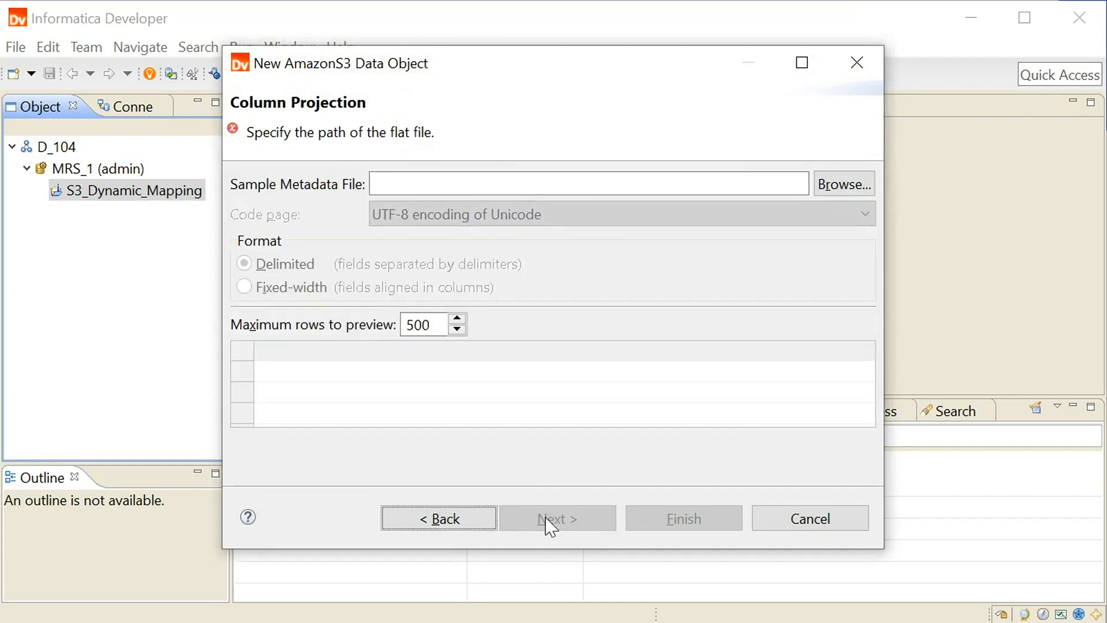
{"action": "left_click", "coordinate": [845, 186]}
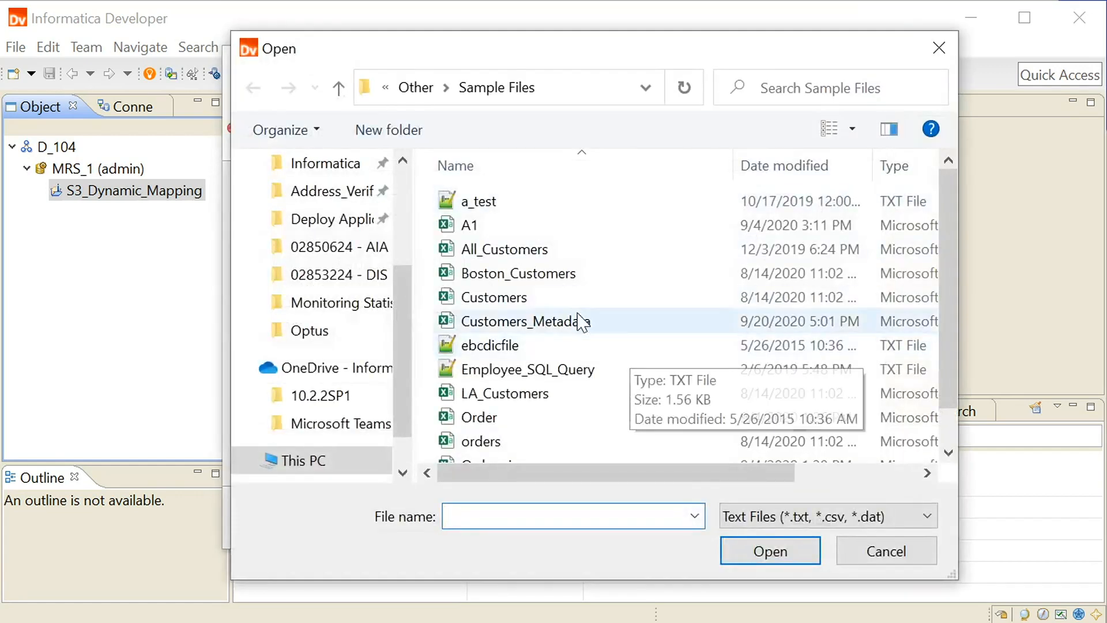
{"action": "left_click", "coordinate": [574, 322]}
{"action": "left_click", "coordinate": [778, 553]}
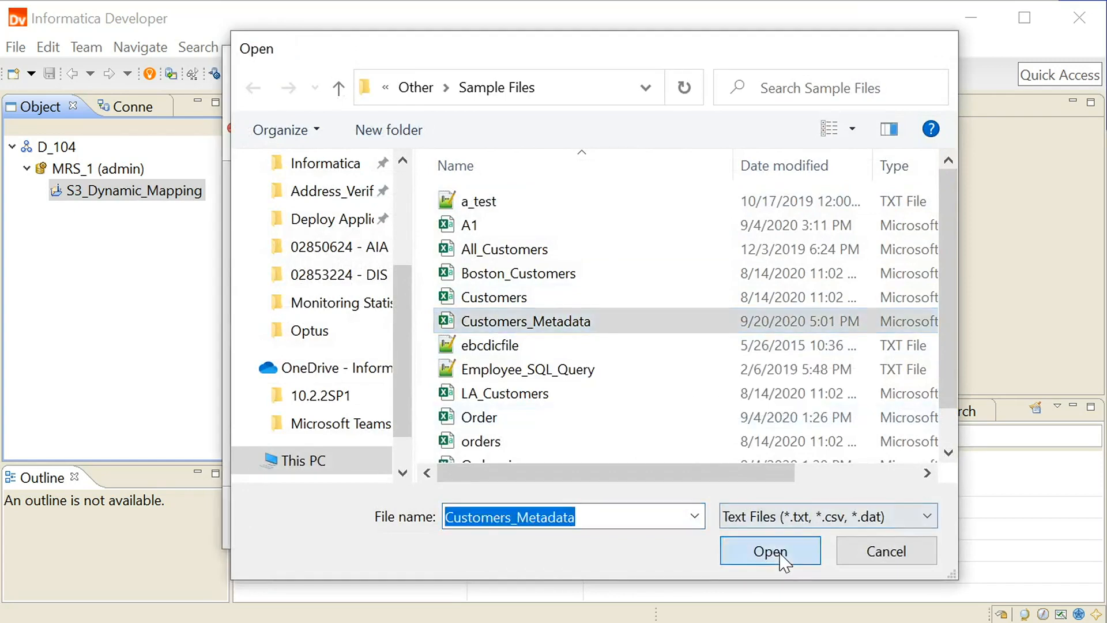
Step: Import the column names from the first line and finish creating the AmazonS3_Customers data object
{"action": "left_click", "coordinate": [557, 518]}
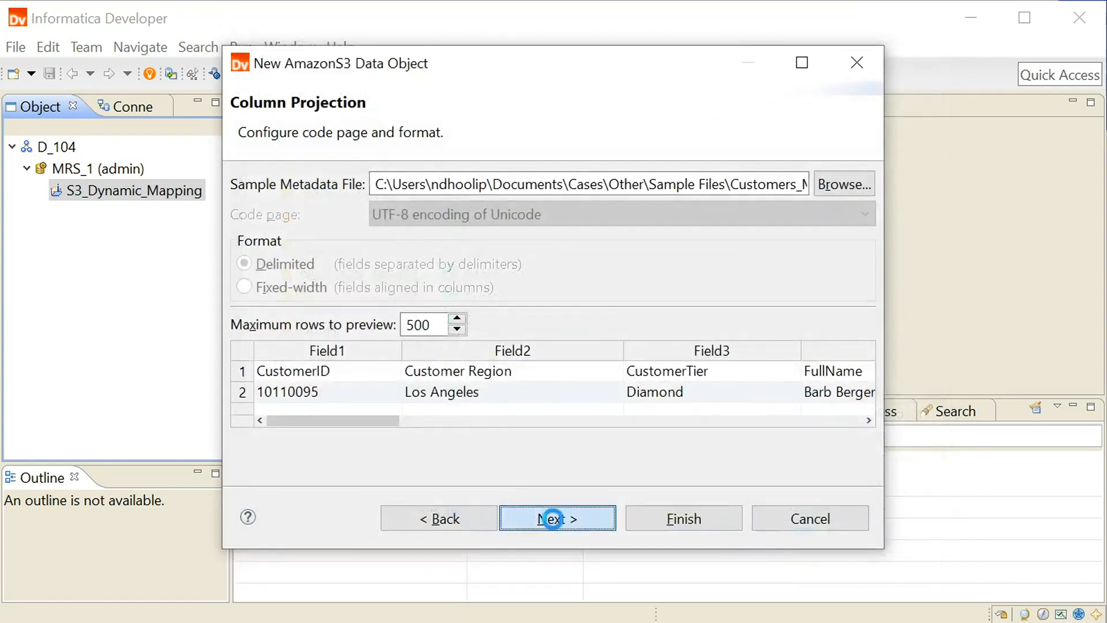
{"action": "left_click", "coordinate": [245, 341]}
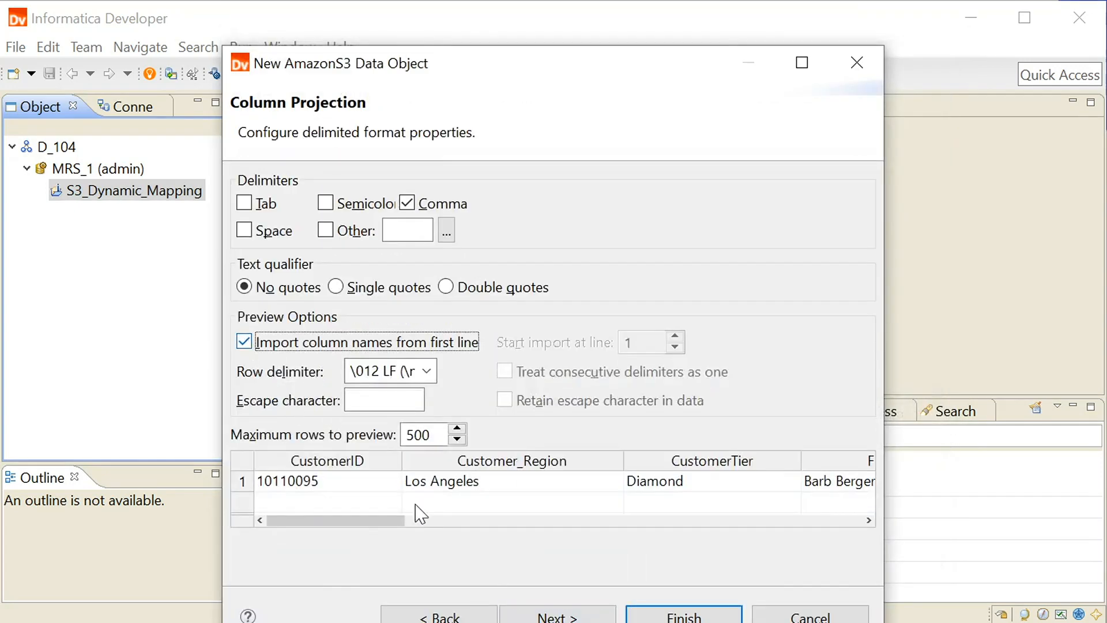
{"action": "left_click", "coordinate": [549, 616]}
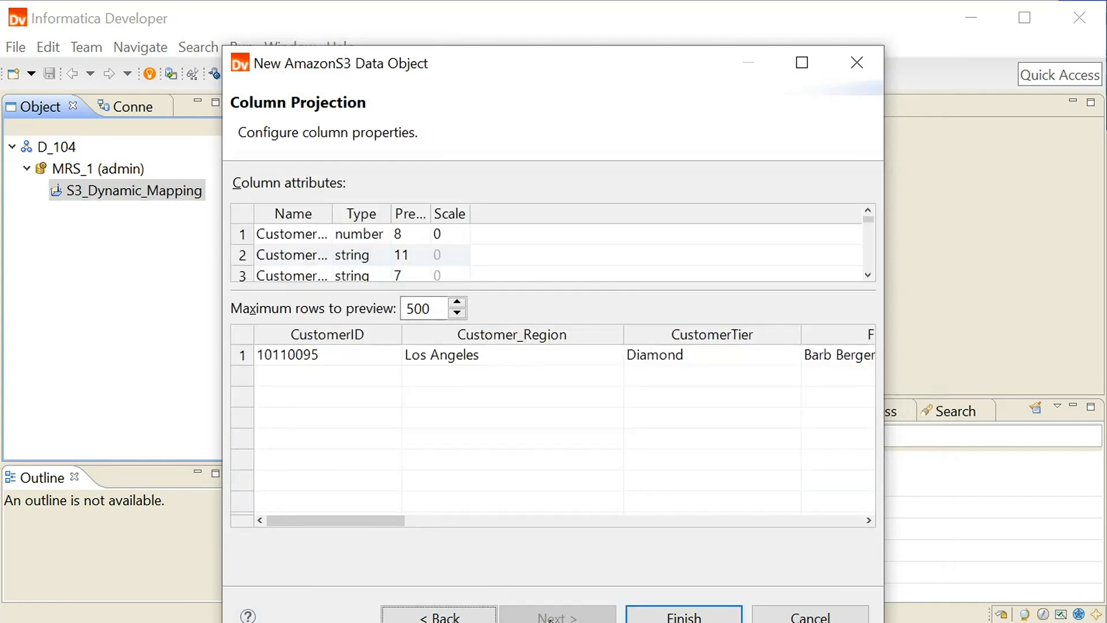
{"action": "left_click", "coordinate": [669, 615]}
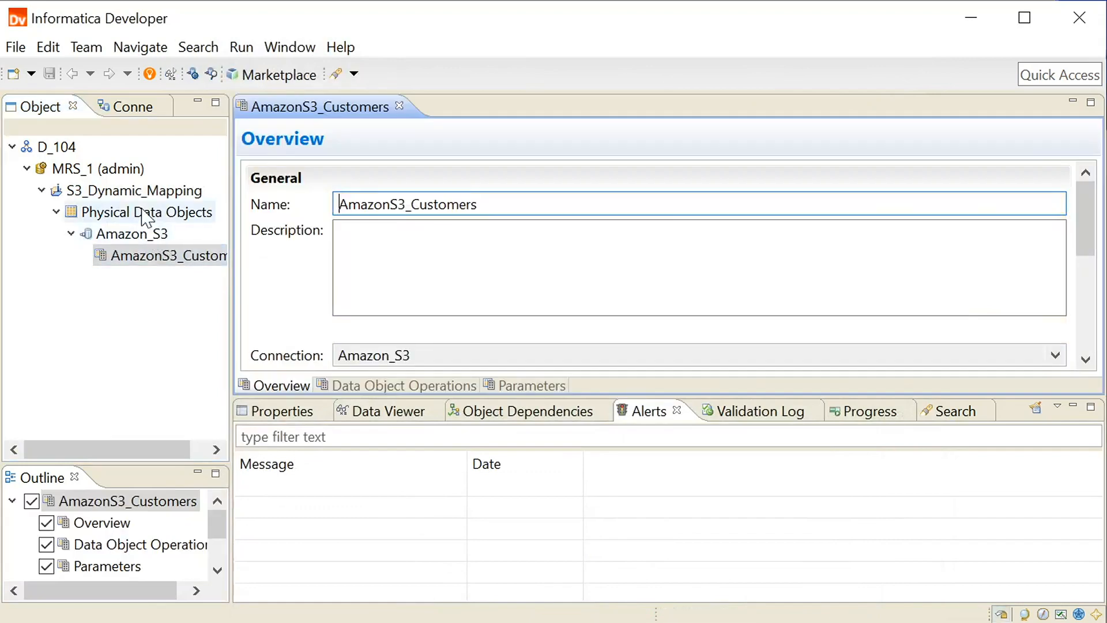
Step: Start another AmazonS3 physical data object in the S3_Dynamic_Mapping project
{"action": "right_click", "coordinate": [146, 193]}
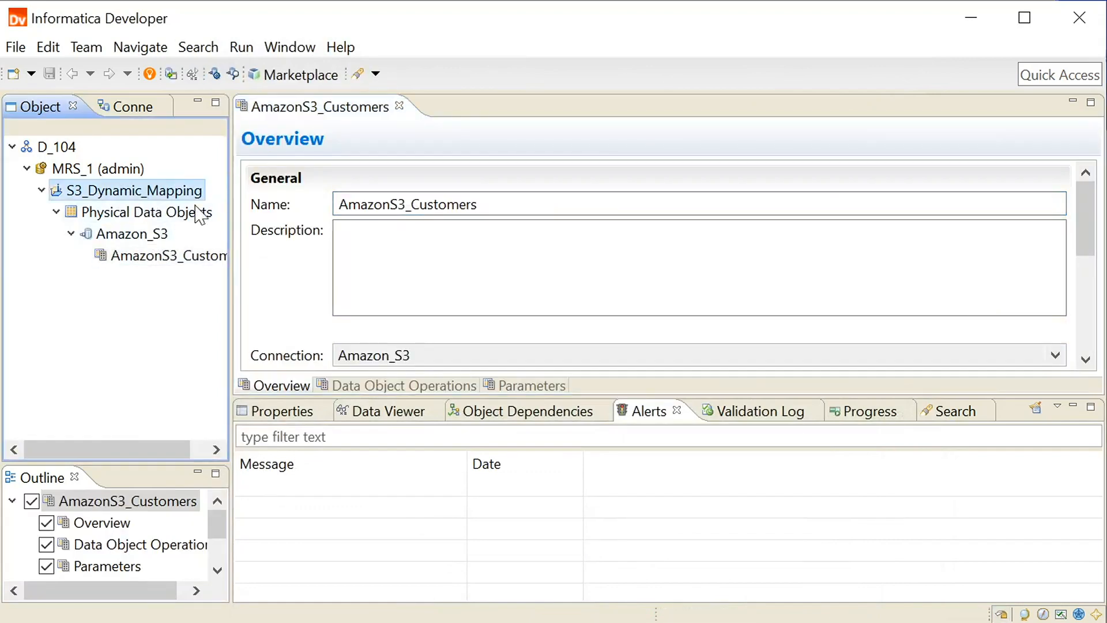
{"action": "mouse_move", "coordinate": [216, 214]}
{"action": "left_click", "coordinate": [461, 261]}
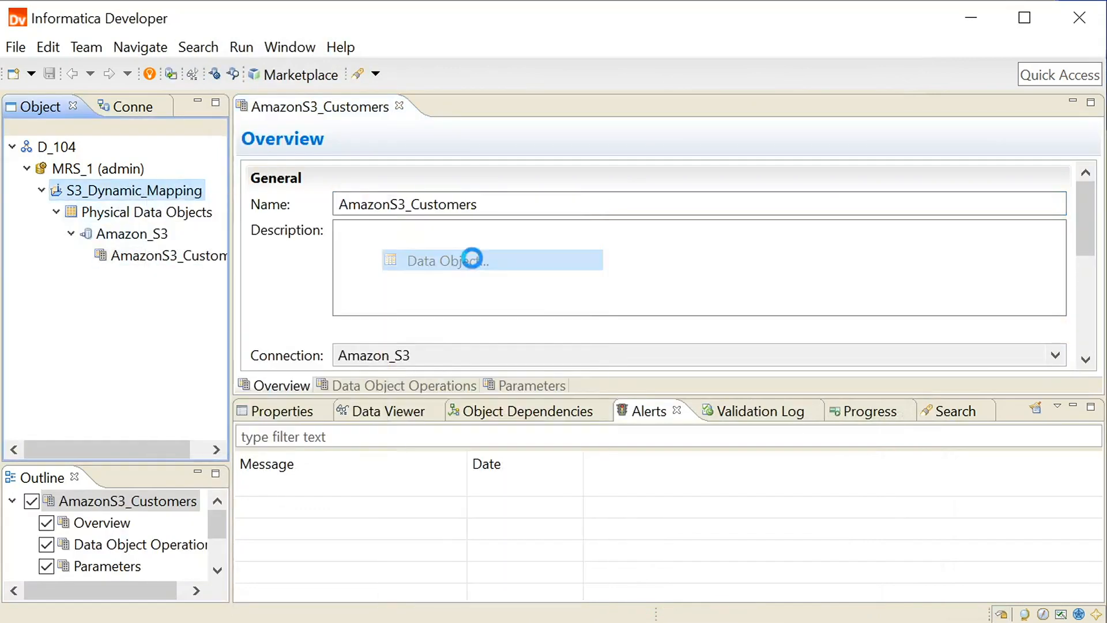
{"action": "left_click", "coordinate": [398, 294]}
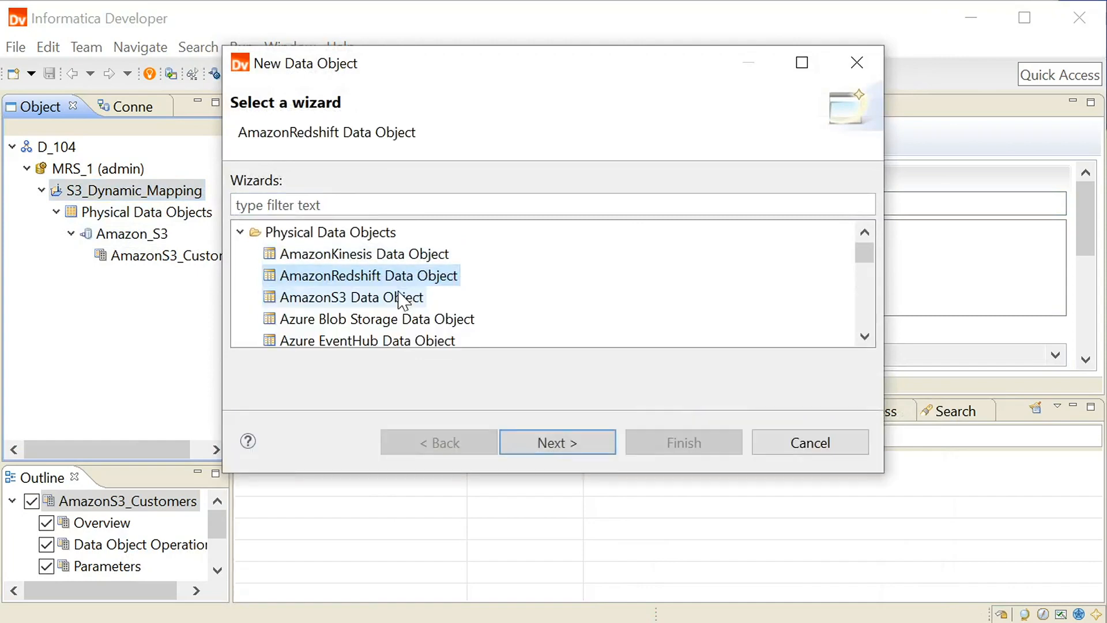
{"action": "left_click", "coordinate": [398, 298]}
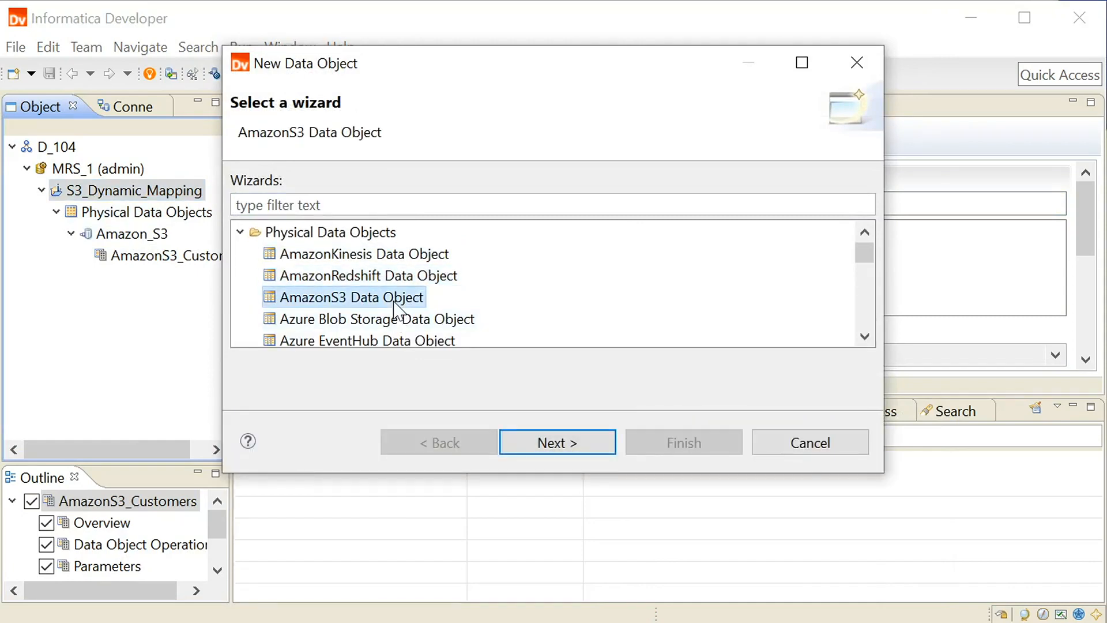
{"action": "left_click", "coordinate": [557, 442]}
Step: Set the new data object's resource format to Flat and its connection to Amazon_S3
{"action": "left_click", "coordinate": [611, 245]}
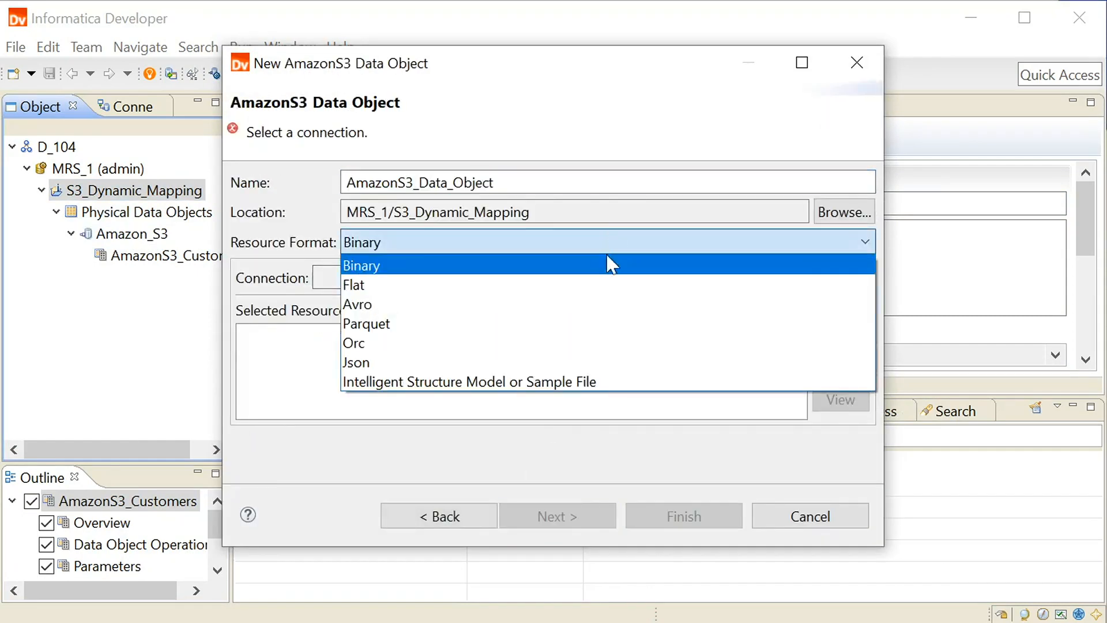
{"action": "left_click", "coordinate": [604, 297]}
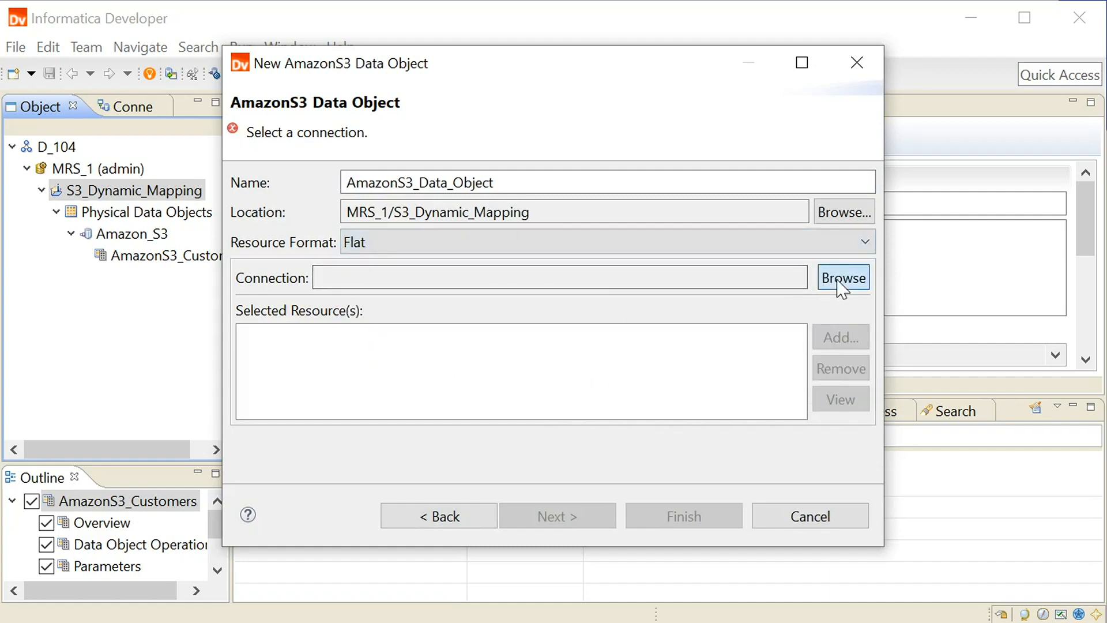
{"action": "left_click", "coordinate": [841, 280]}
{"action": "left_click", "coordinate": [461, 242]}
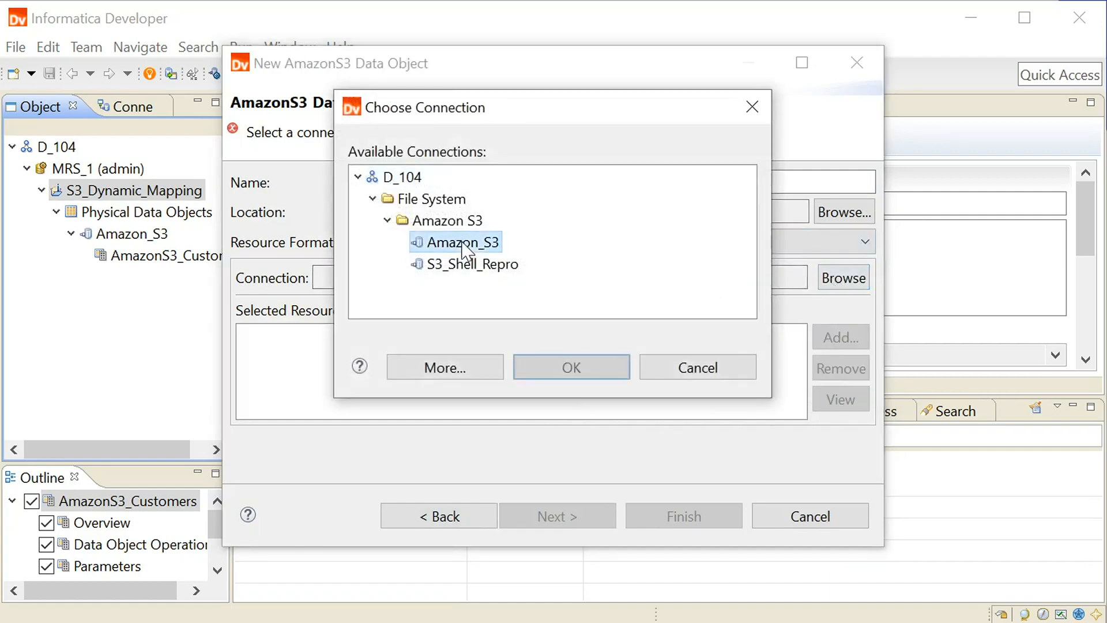
{"action": "left_click", "coordinate": [573, 368]}
Step: Name the data object AmazonS3_All and add the All_Customers resource from the folder in the 1testinfa bucket
{"action": "left_click_drag", "start_coordinate": [494, 182], "coordinate": [419, 183]}
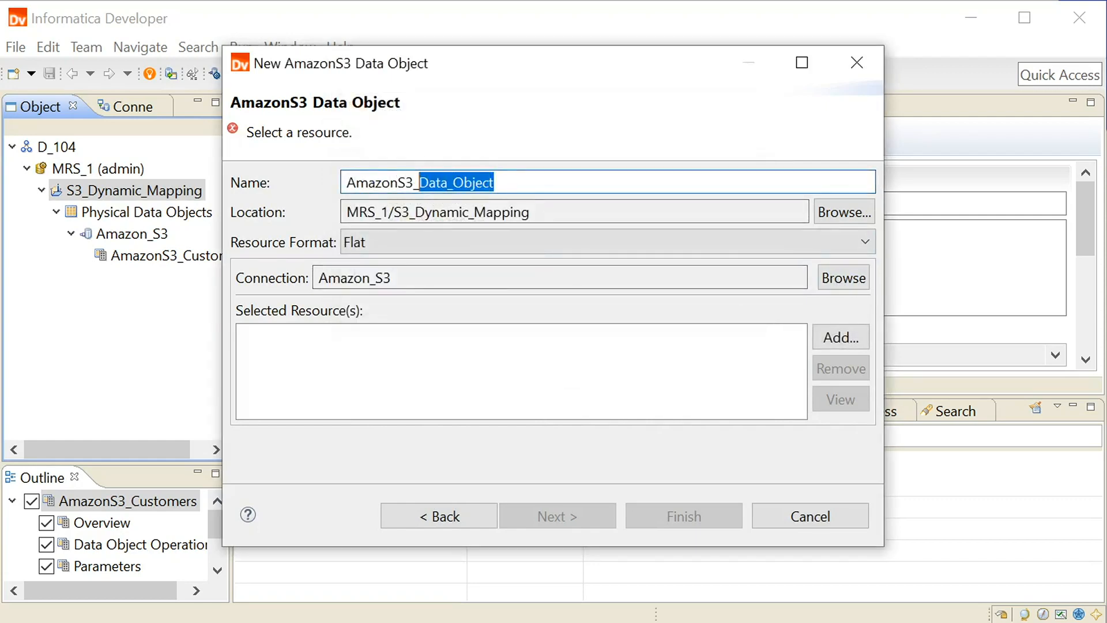
{"action": "type", "text": "AmazonS3_All"}
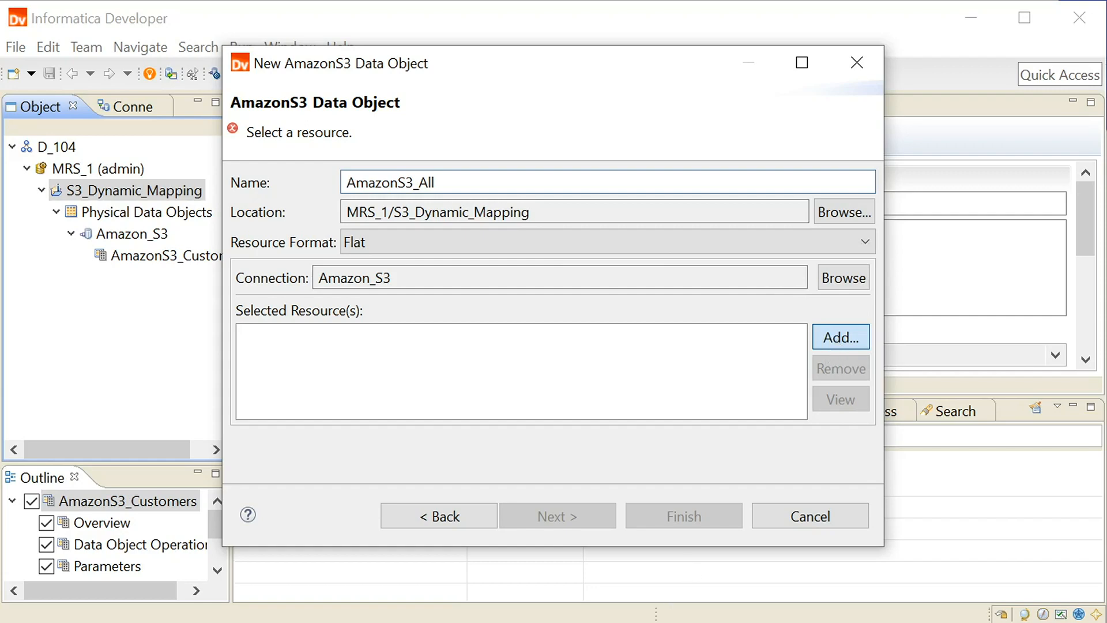
{"action": "left_click", "coordinate": [841, 336]}
{"action": "left_click", "coordinate": [281, 170]}
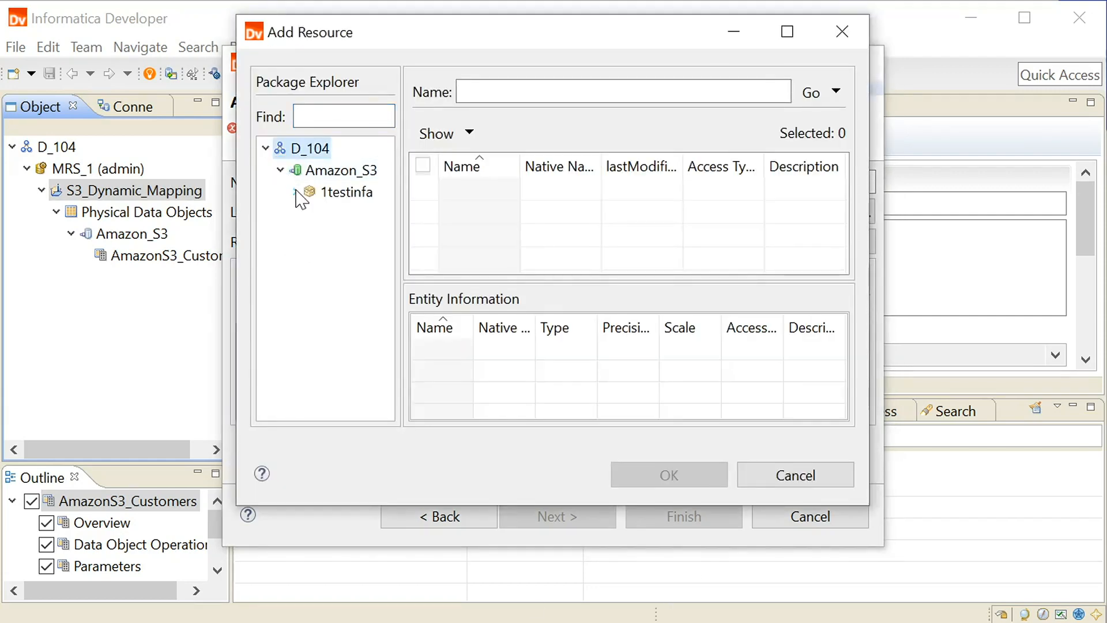
{"action": "left_click", "coordinate": [296, 192]}
{"action": "left_click", "coordinate": [333, 215]}
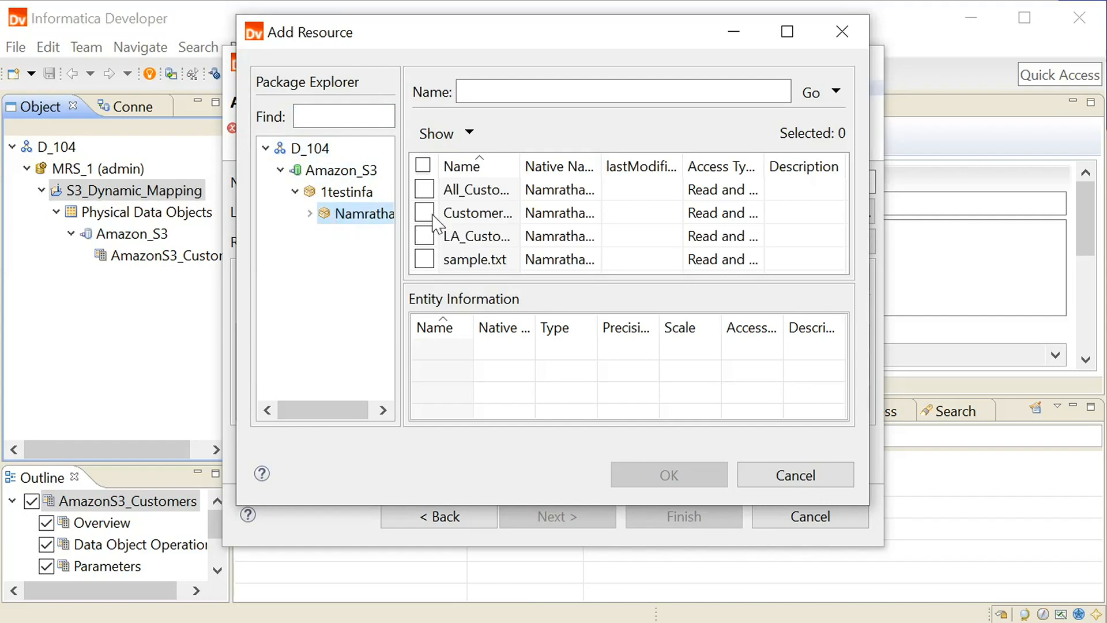
{"action": "left_click", "coordinate": [425, 189]}
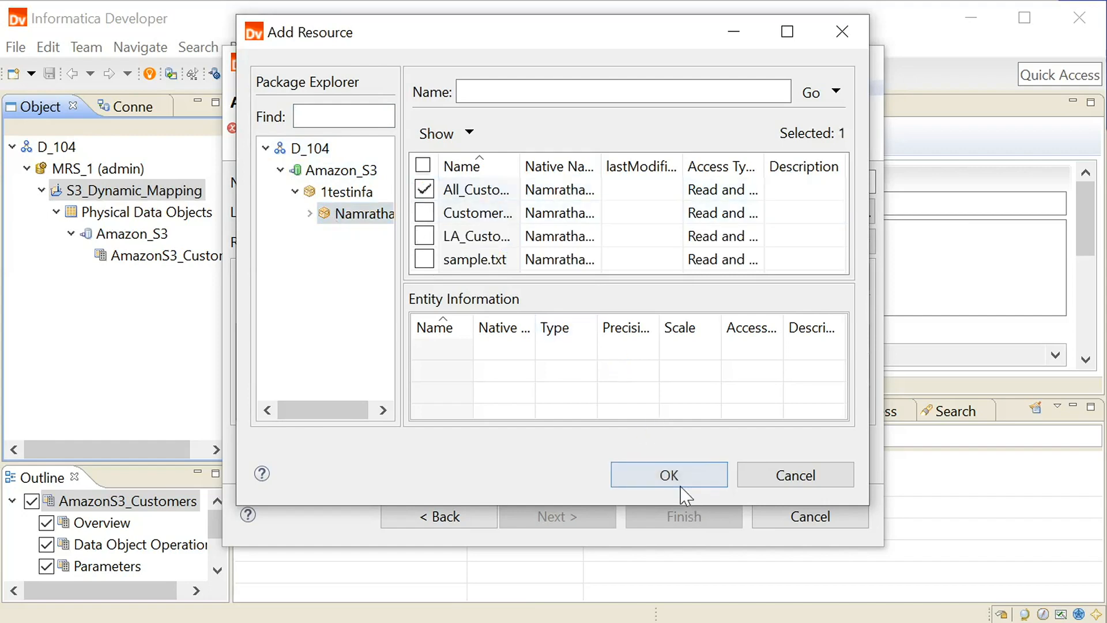
{"action": "left_click", "coordinate": [680, 485]}
Step: Load All_Customers from the Sample Files folder as the sample metadata file for the column projection
{"action": "left_click", "coordinate": [595, 521]}
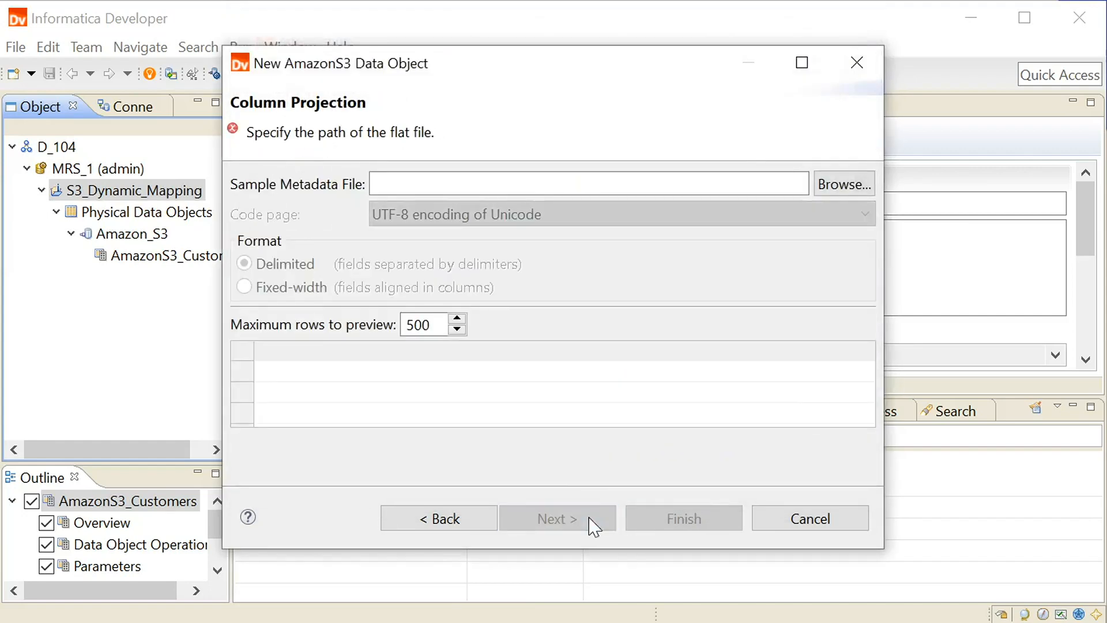
{"action": "left_click", "coordinate": [836, 183]}
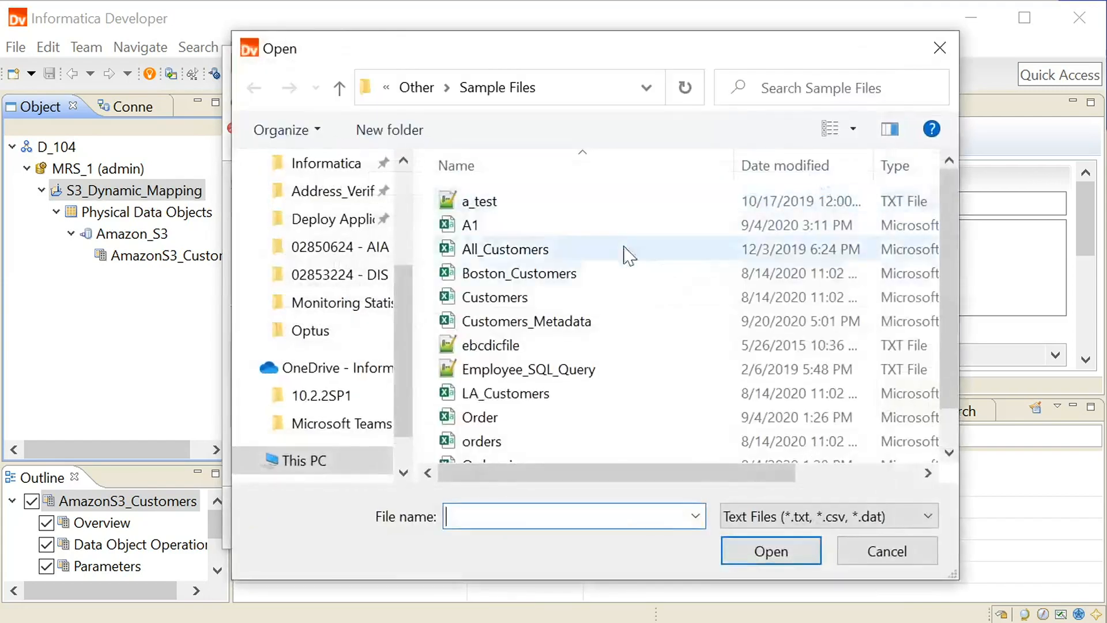
{"action": "left_click", "coordinate": [536, 249]}
{"action": "left_click", "coordinate": [783, 545]}
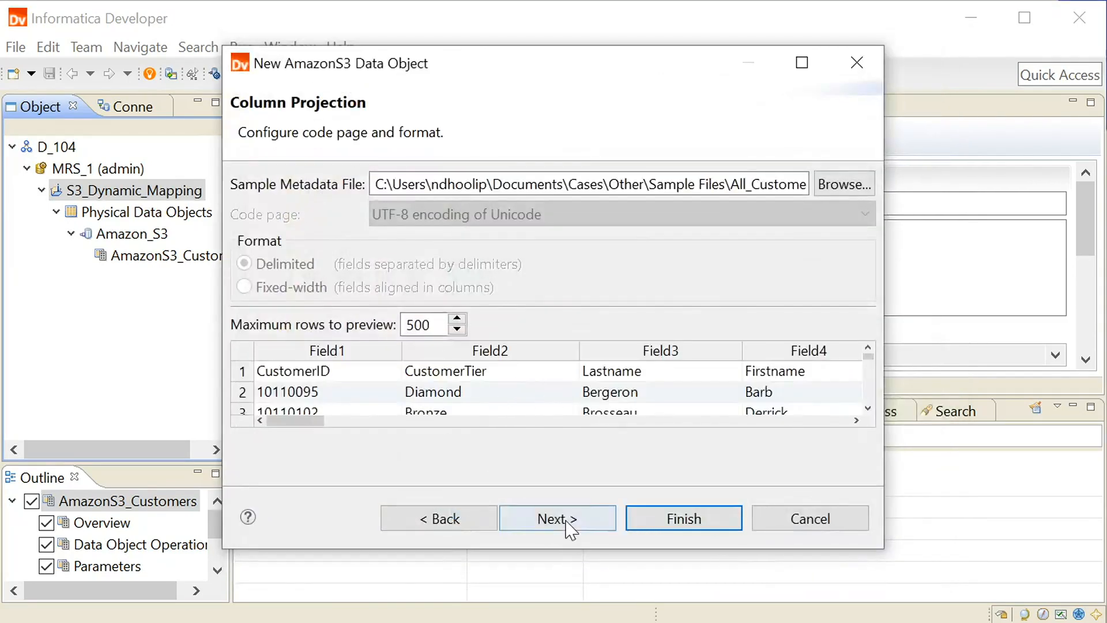
Step: Import the column names from the first line and finish creating the AmazonS3_All data object
{"action": "left_click", "coordinate": [565, 520]}
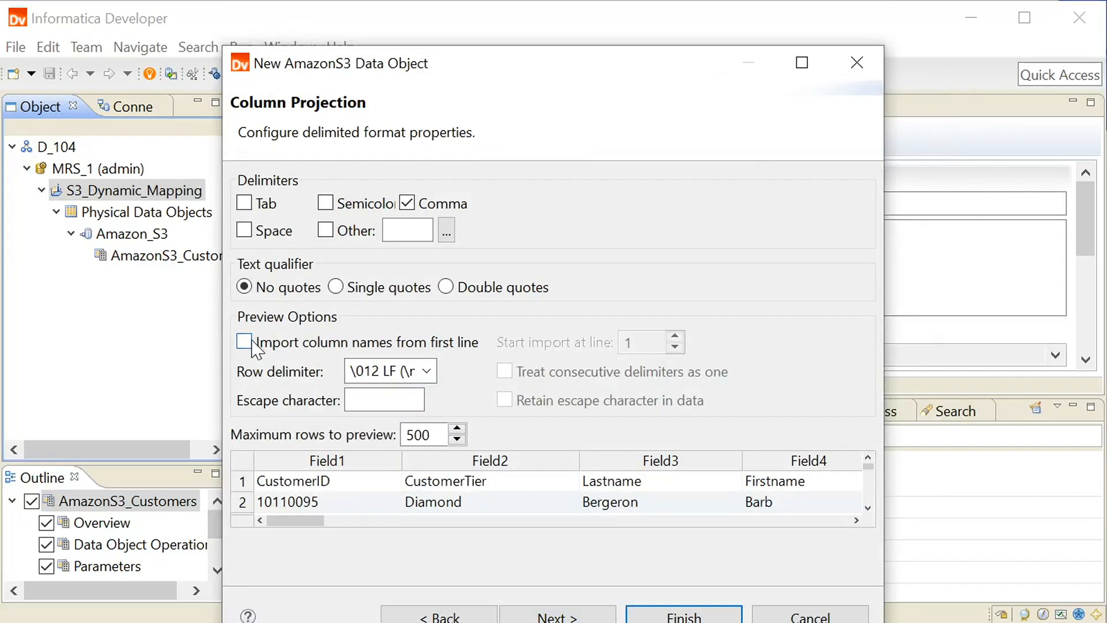
{"action": "left_click", "coordinate": [248, 343]}
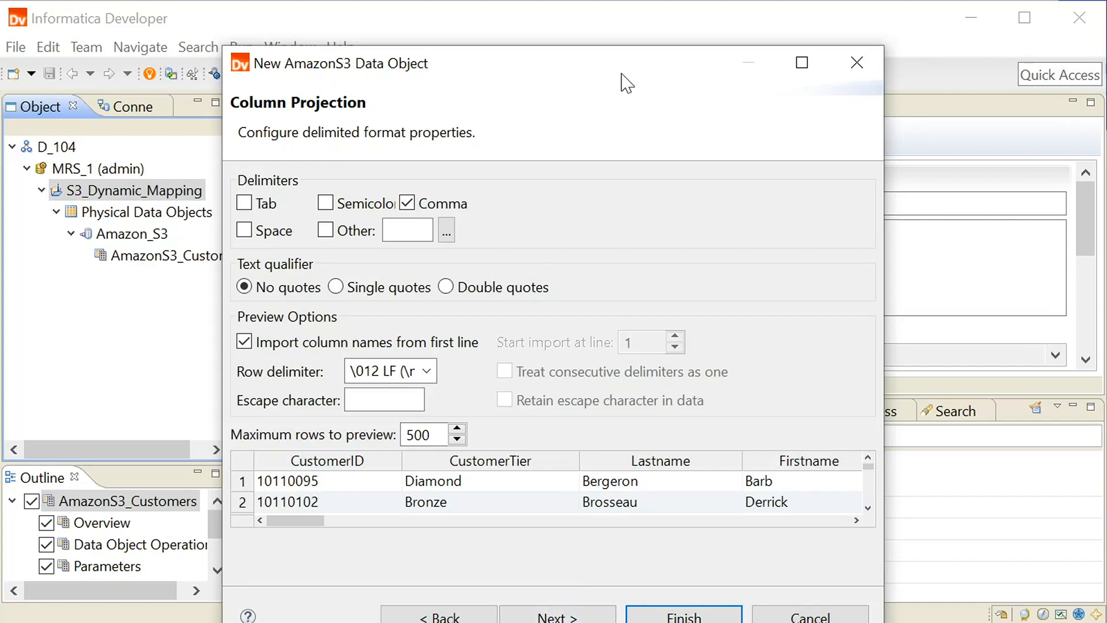
{"action": "left_click_drag", "start_coordinate": [621, 74], "coordinate": [610, 39]}
{"action": "left_click", "coordinate": [575, 578]}
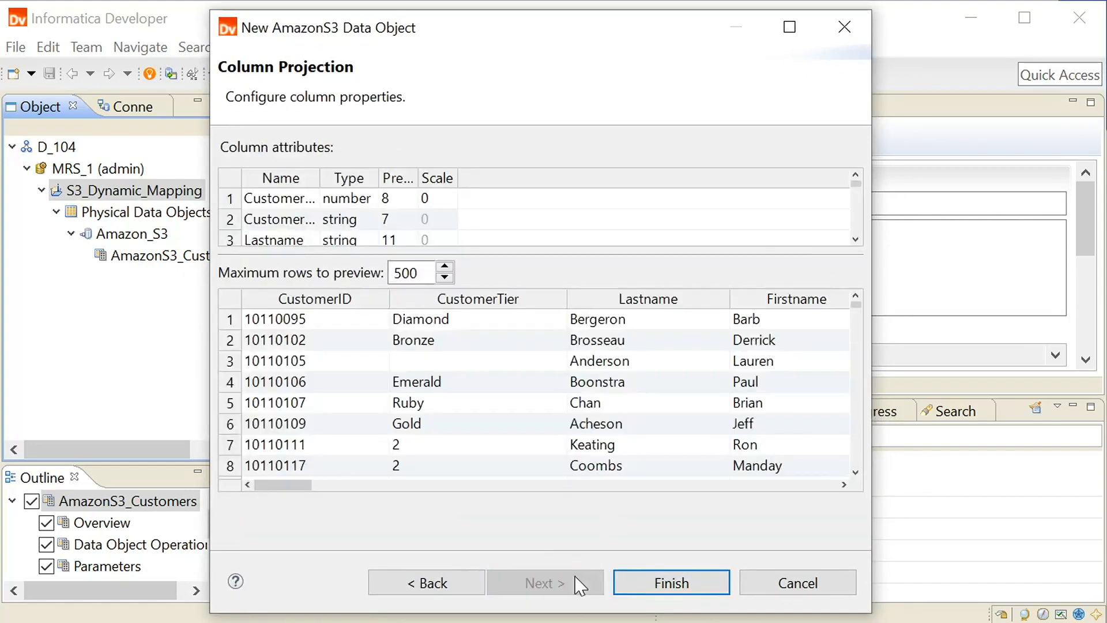
{"action": "left_click", "coordinate": [667, 583]}
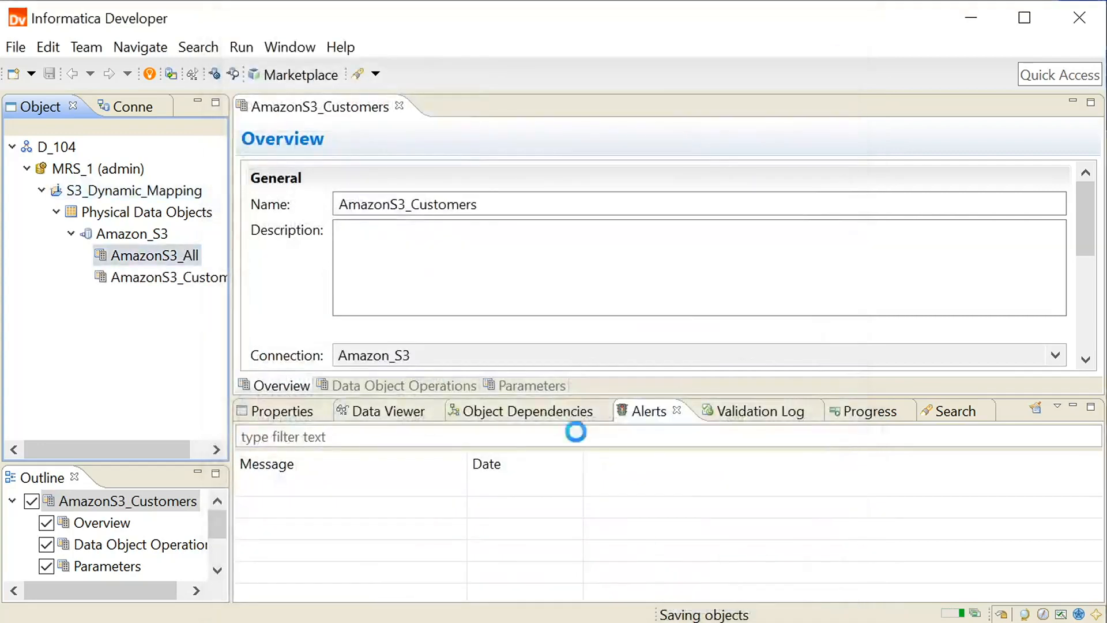
Step: Create a mapping named Mapping_Dynamic_S3 in the S3_Dynamic_Mapping project
{"action": "left_click", "coordinate": [151, 195]}
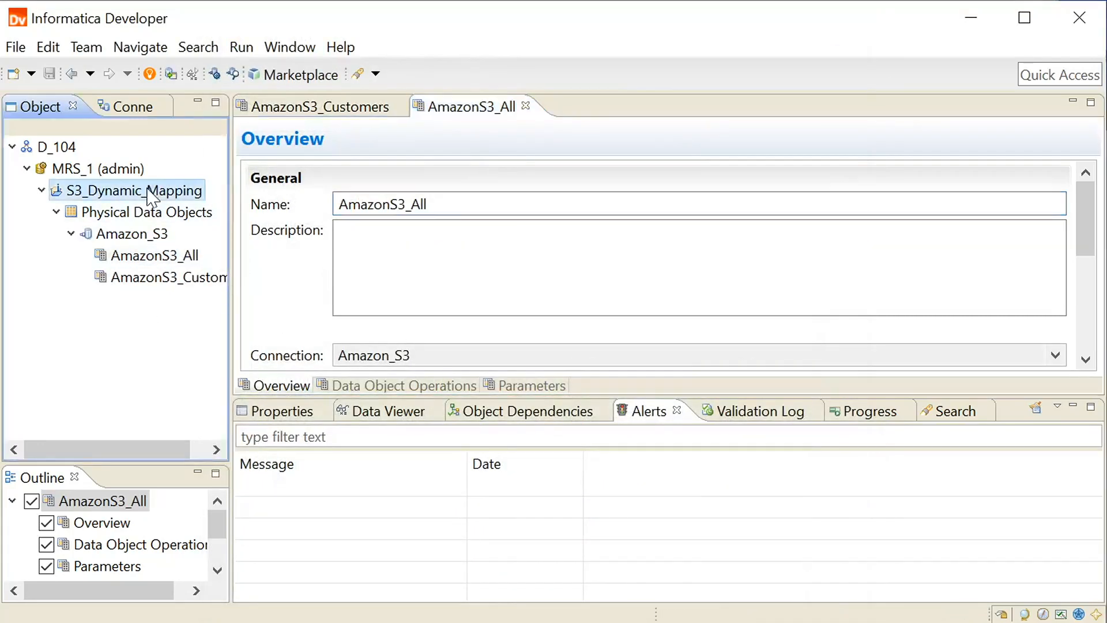
{"action": "right_click", "coordinate": [173, 196]}
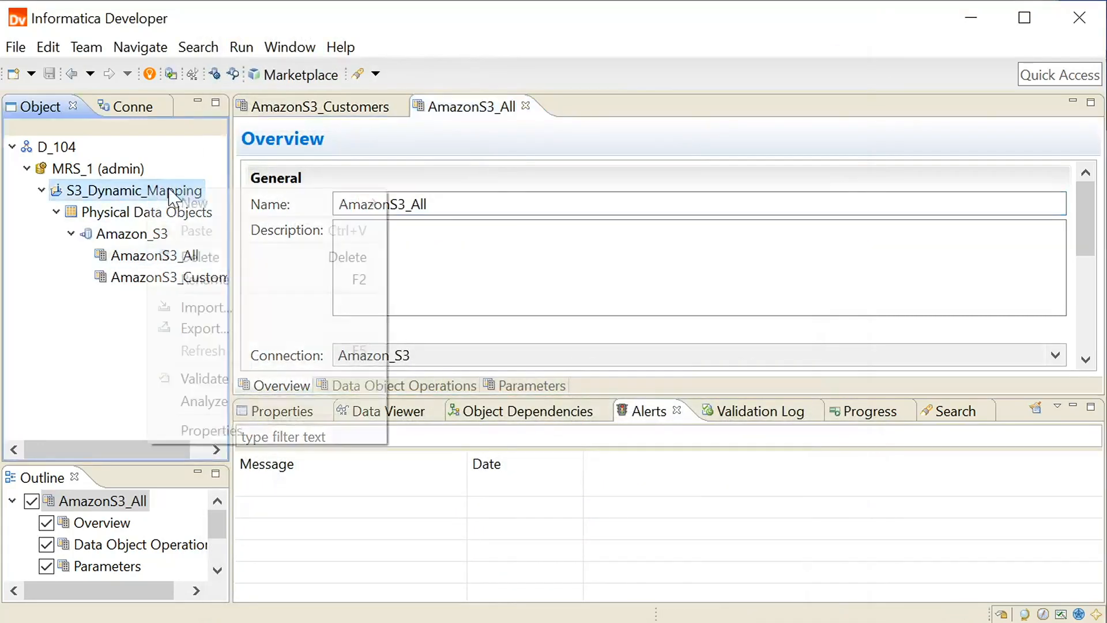
{"action": "mouse_move", "coordinate": [203, 214]}
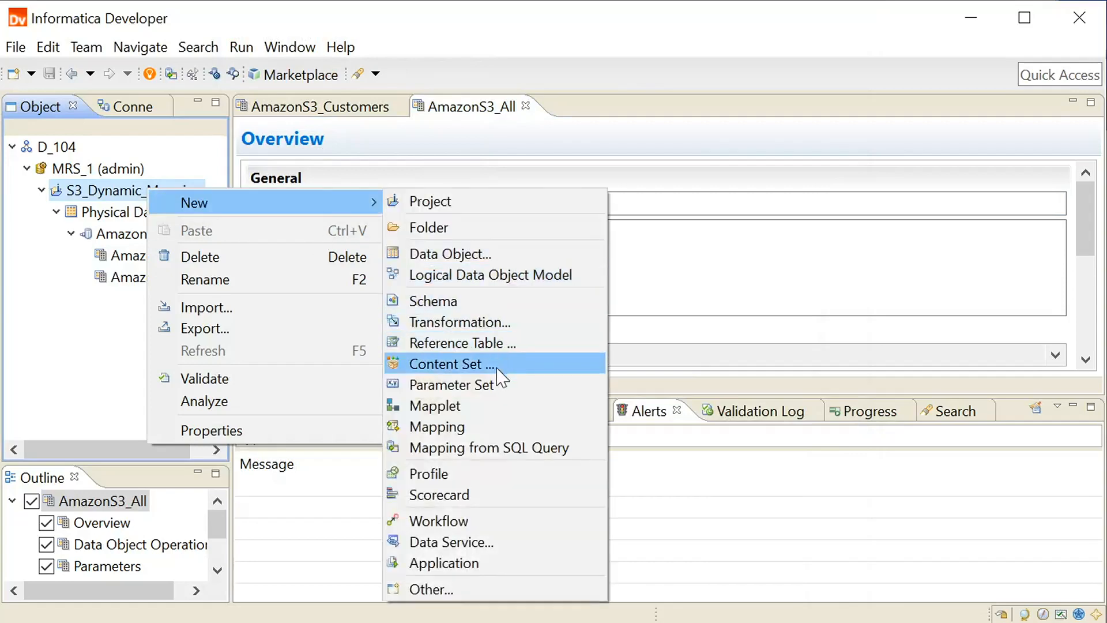
{"action": "left_click", "coordinate": [496, 427]}
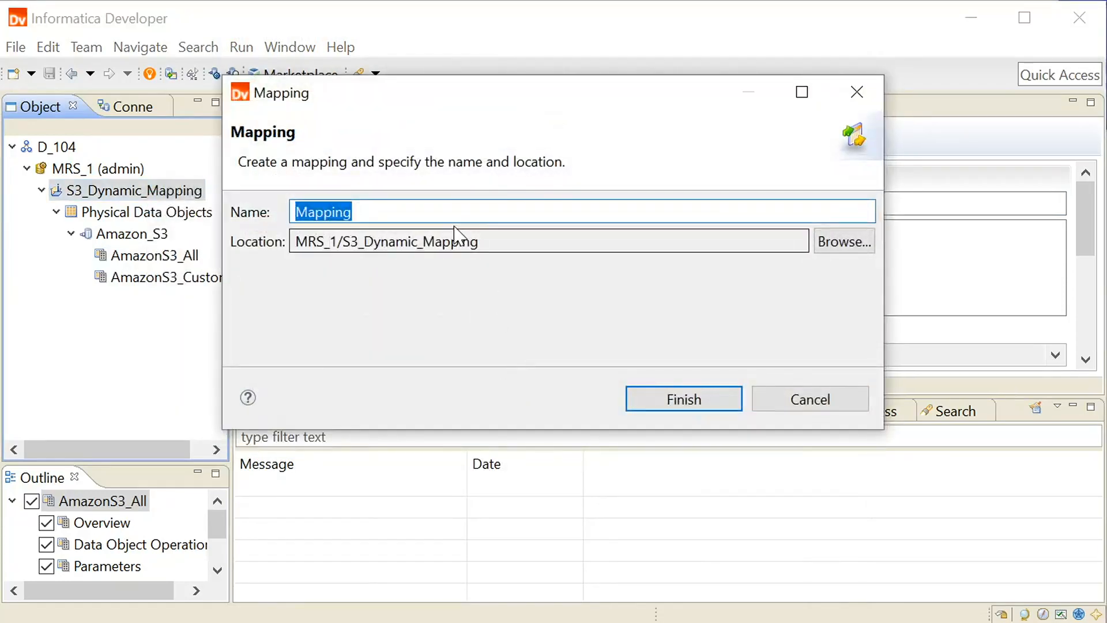
{"action": "left_click", "coordinate": [443, 213]}
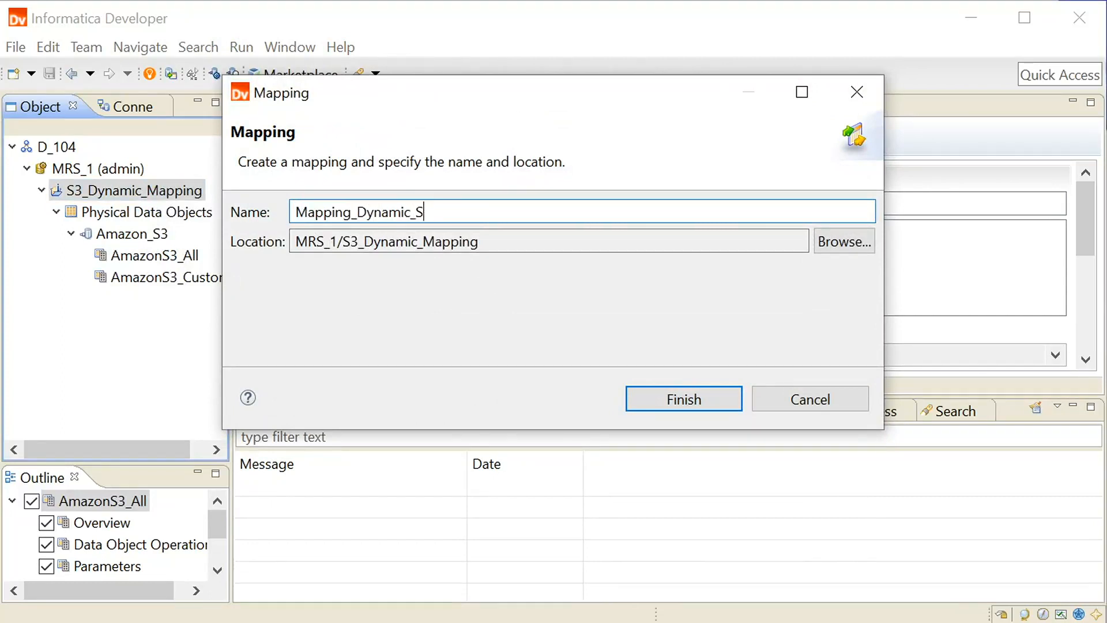
{"action": "left_click", "coordinate": [688, 400]}
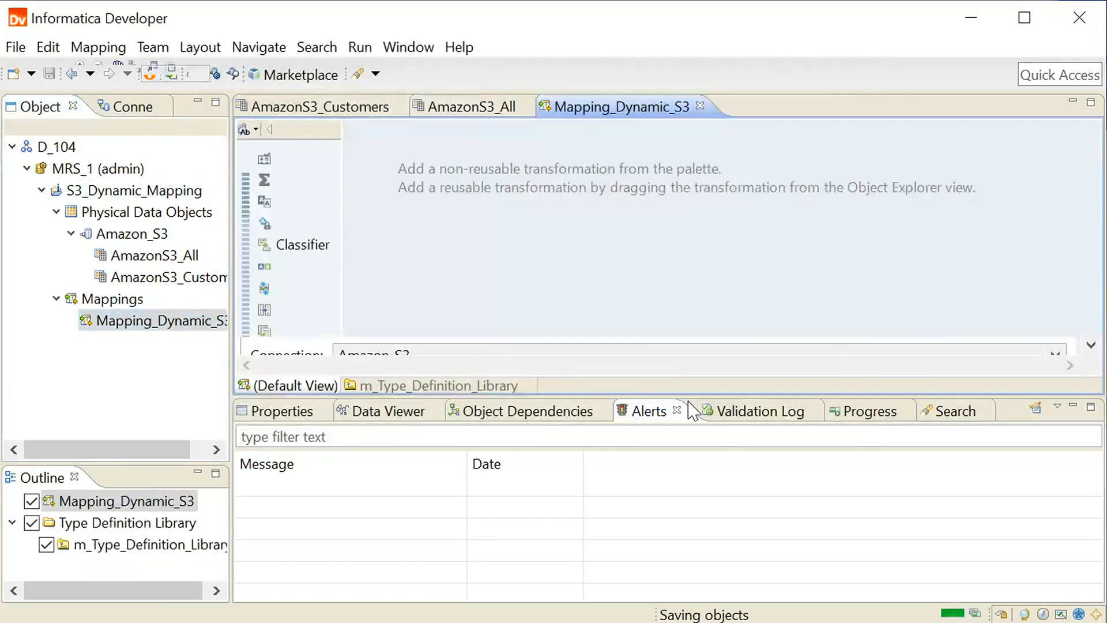
Step: Add AmazonS3_Customers to the mapping as a Read object using the Customers_csv_Read operation, placed near the canvas's upper-left corner
{"action": "left_click_drag", "start_coordinate": [163, 266], "coordinate": [467, 215]}
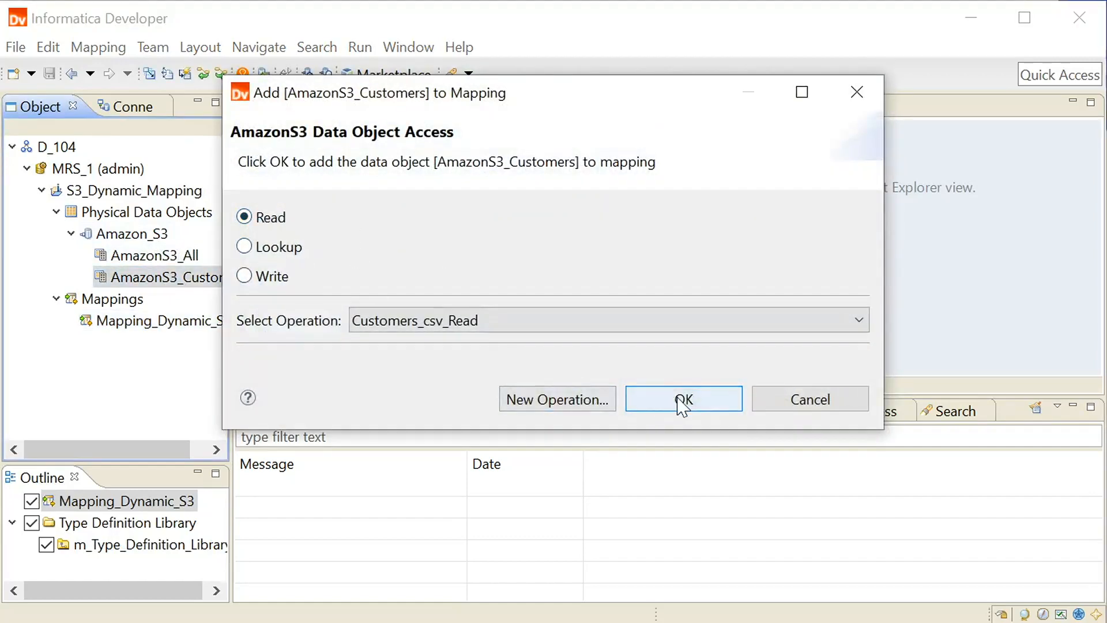
{"action": "left_click", "coordinate": [696, 408]}
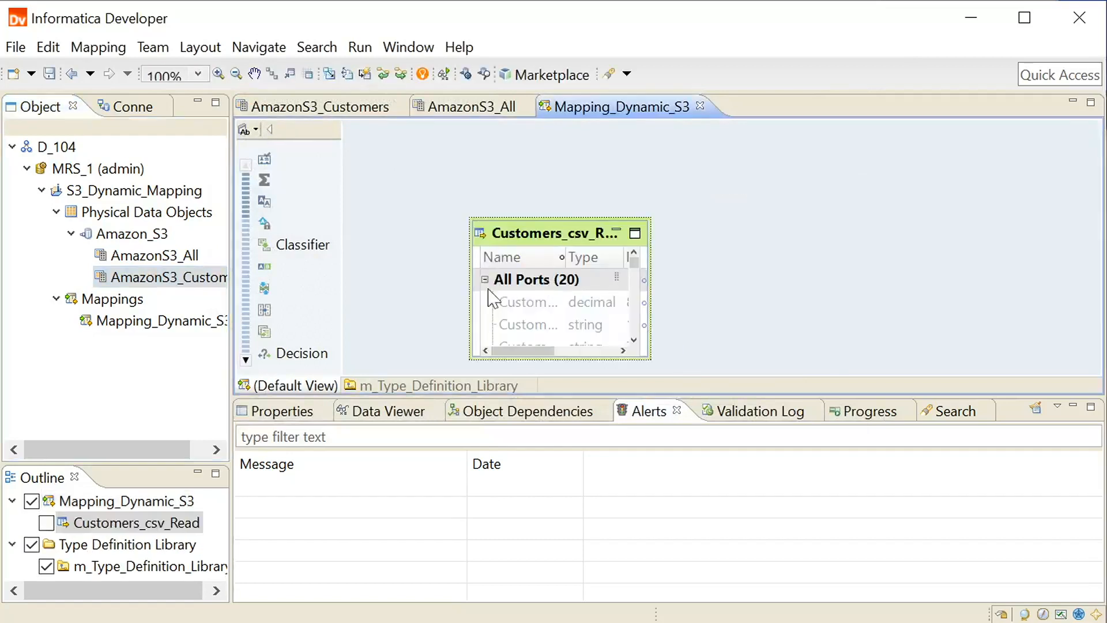
{"action": "left_click_drag", "start_coordinate": [565, 236], "coordinate": [468, 183]}
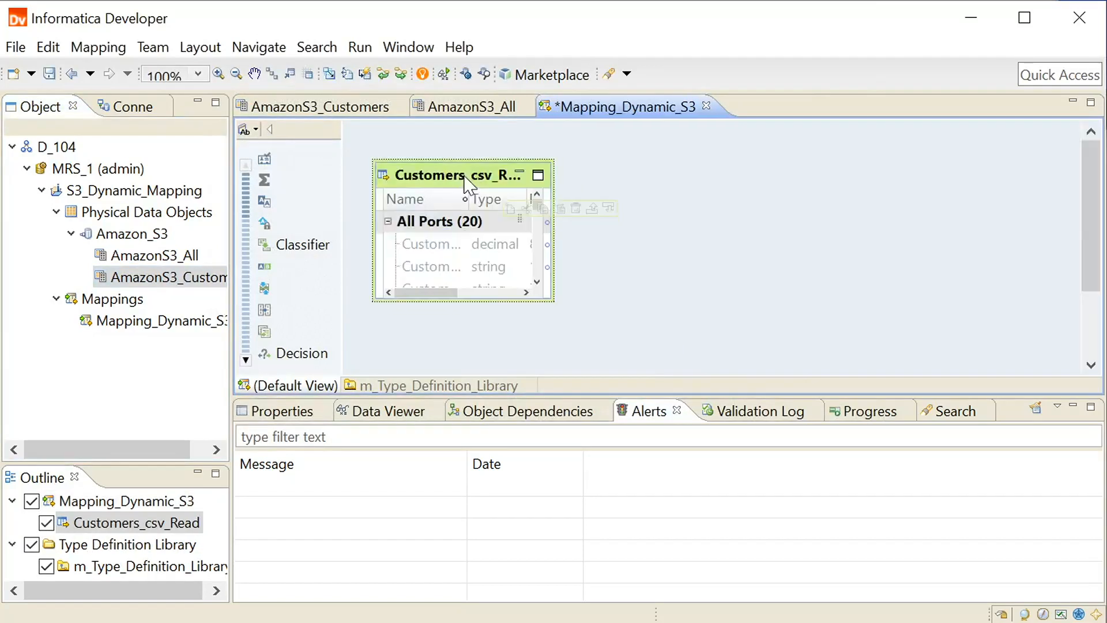
Step: Set Customers_csv_Read to get its data object columns from the data source at run time
{"action": "left_click", "coordinate": [294, 411]}
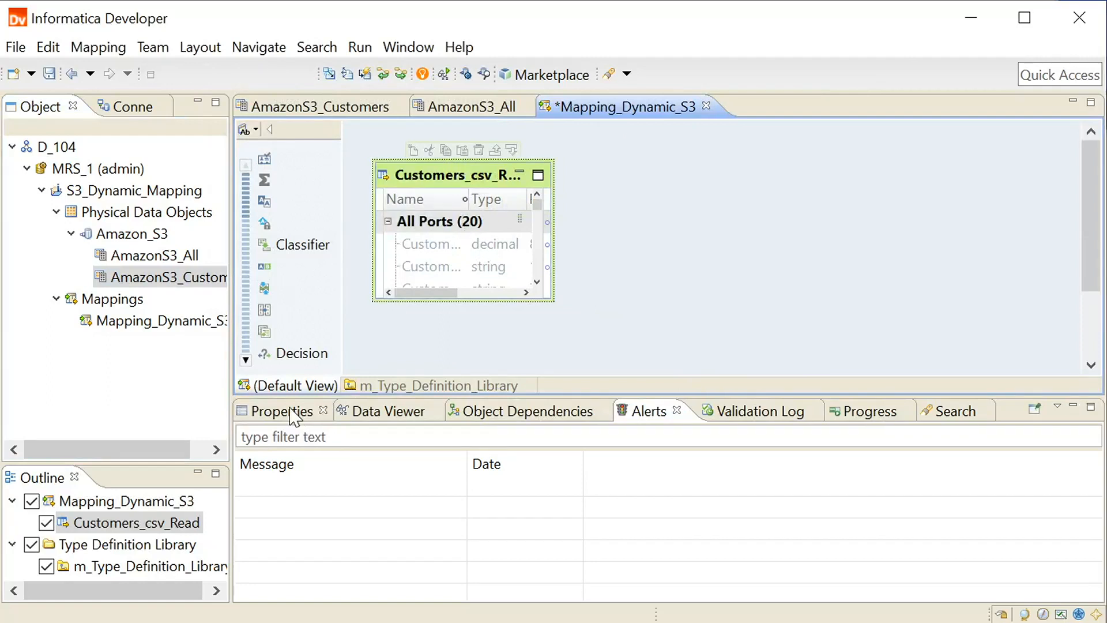
{"action": "left_click", "coordinate": [310, 470]}
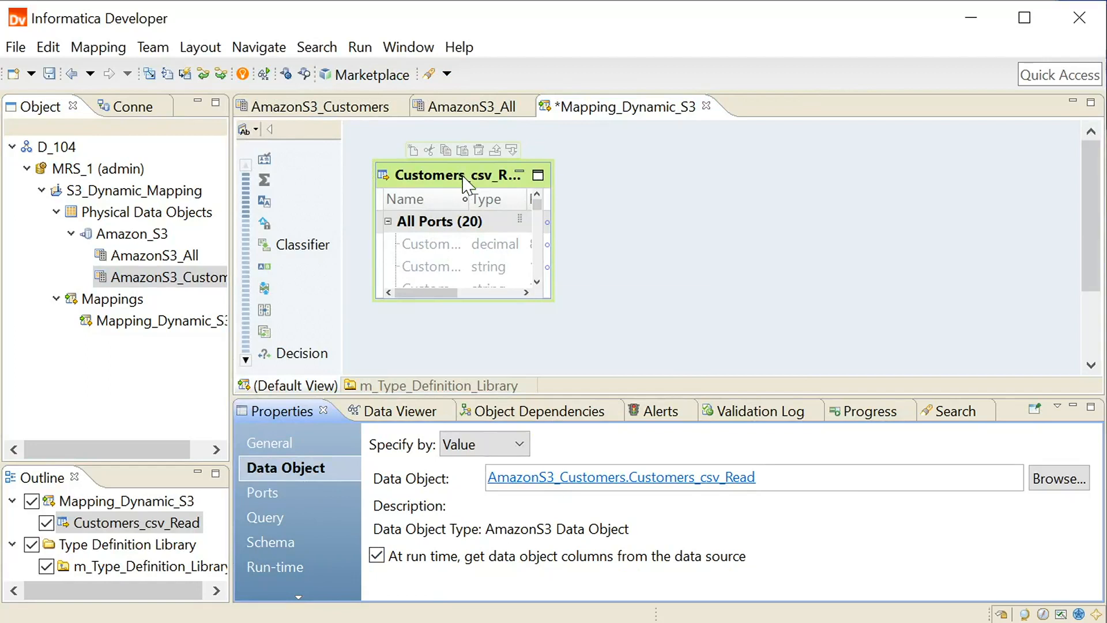
{"action": "mouse_move", "coordinate": [464, 185]}
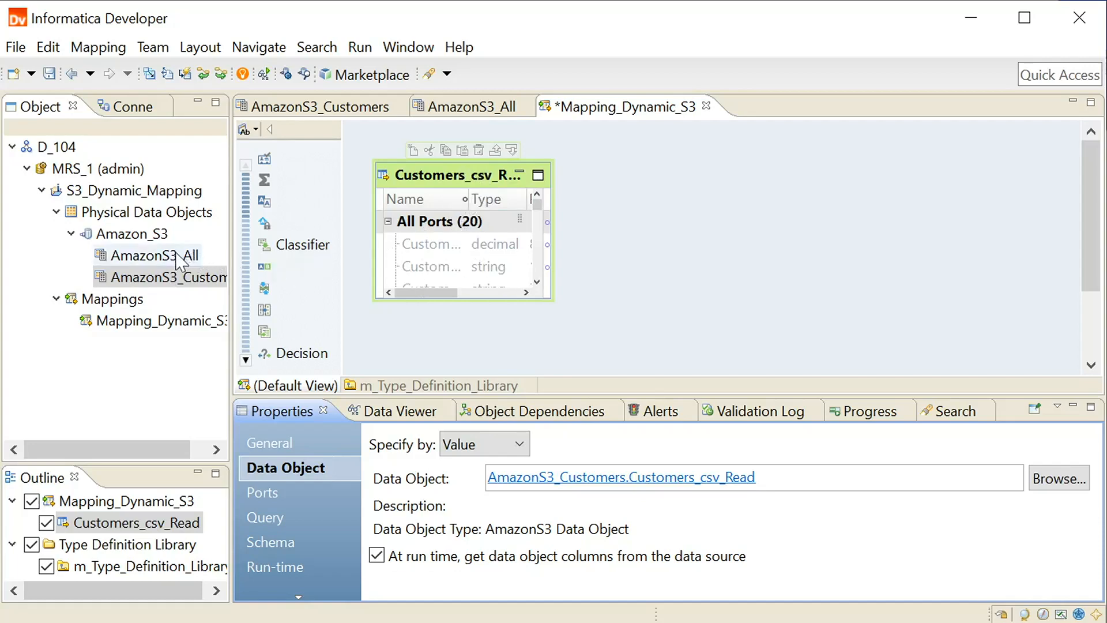
Step: Add AmazonS3_All to the mapping as a Write object using the All_Customers_csv_Write operation, placed to the right of Customers_csv_Read
{"action": "left_click_drag", "start_coordinate": [193, 260], "coordinate": [687, 201]}
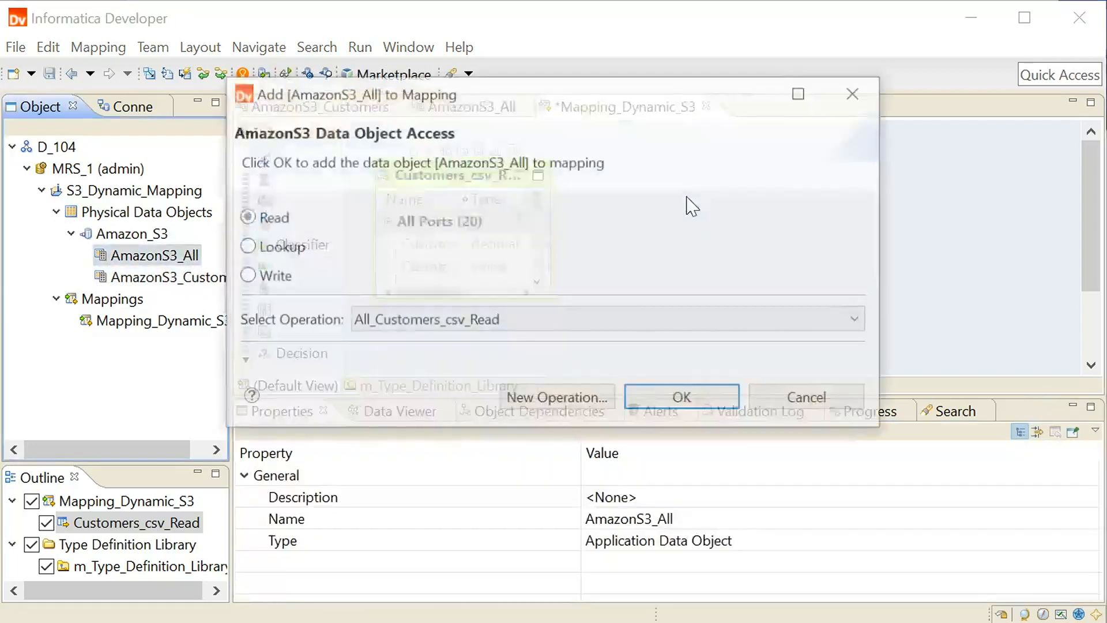
{"action": "left_click", "coordinate": [248, 277]}
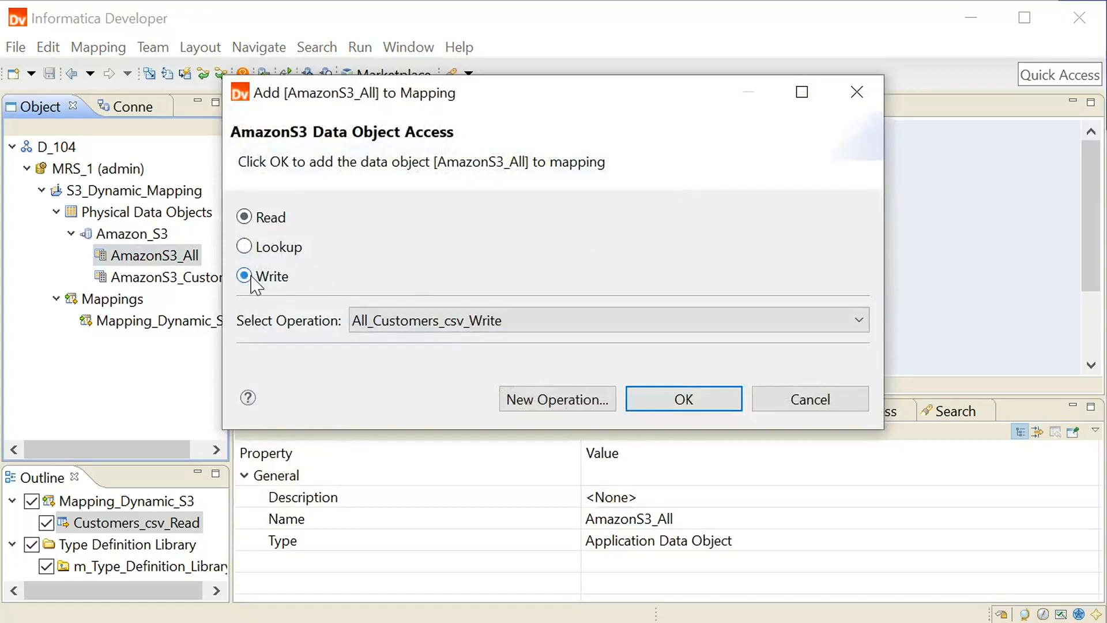
{"action": "left_click", "coordinate": [695, 402]}
{"action": "left_click_drag", "start_coordinate": [782, 214], "coordinate": [723, 158]}
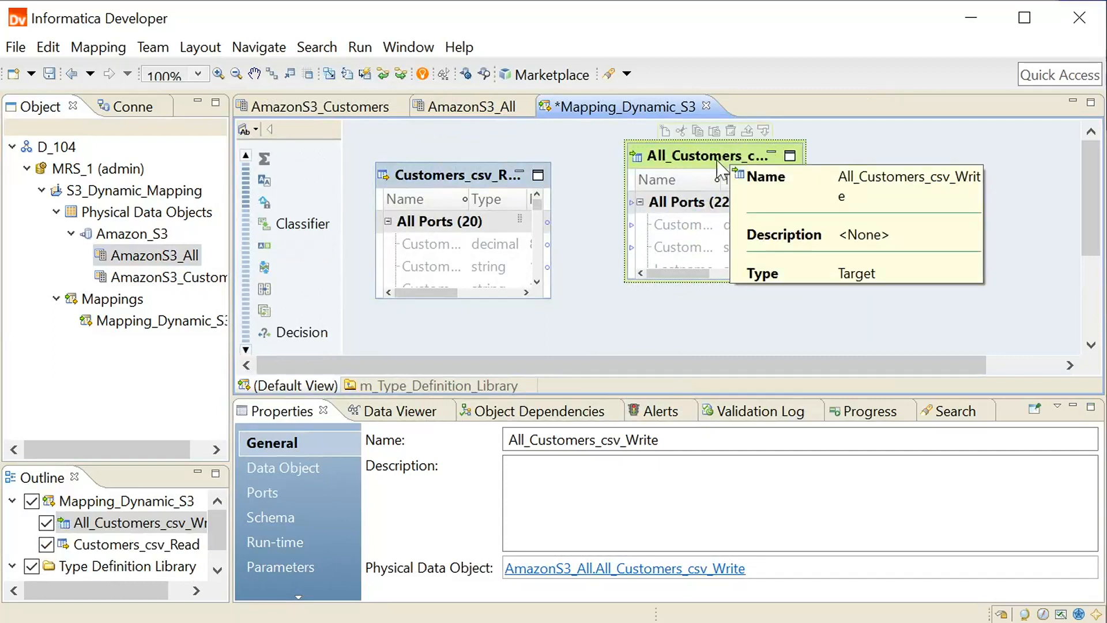
Step: Define the columns of All_Customers_csv_Write by mapping flow and link all Customers_csv_Read ports to its dynamic Input port
{"action": "left_click", "coordinate": [320, 486]}
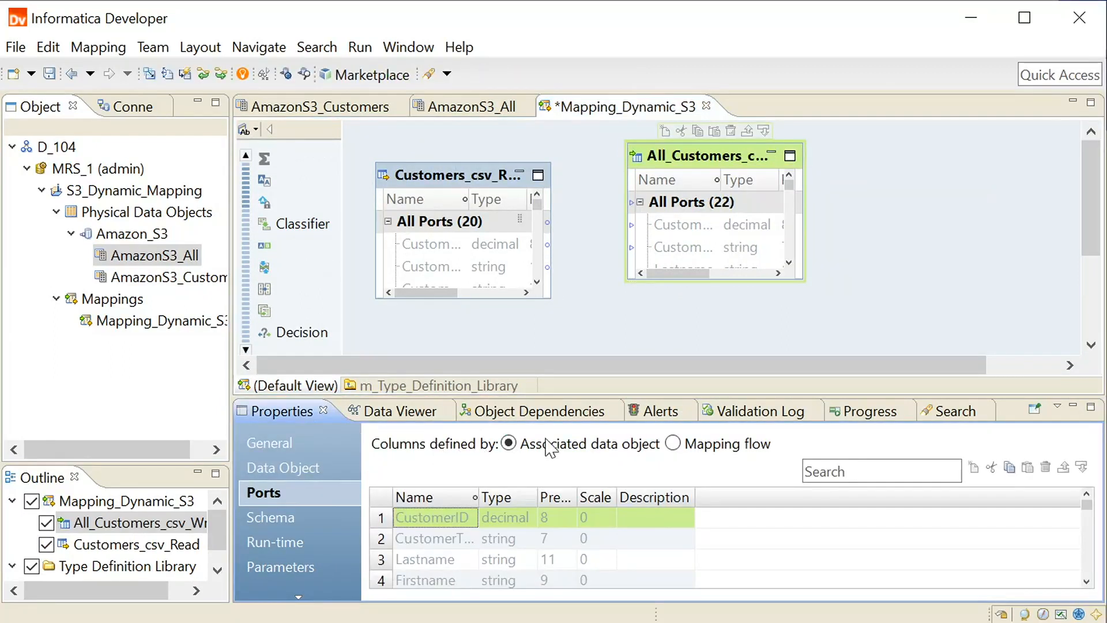
{"action": "left_click", "coordinate": [673, 443]}
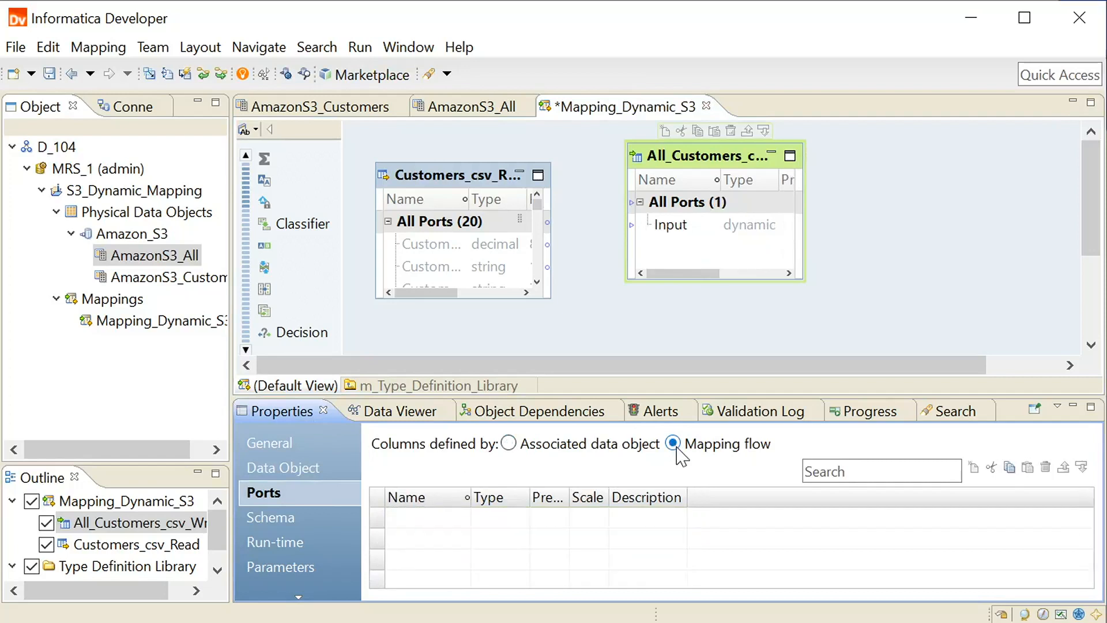
{"action": "left_click", "coordinate": [470, 223]}
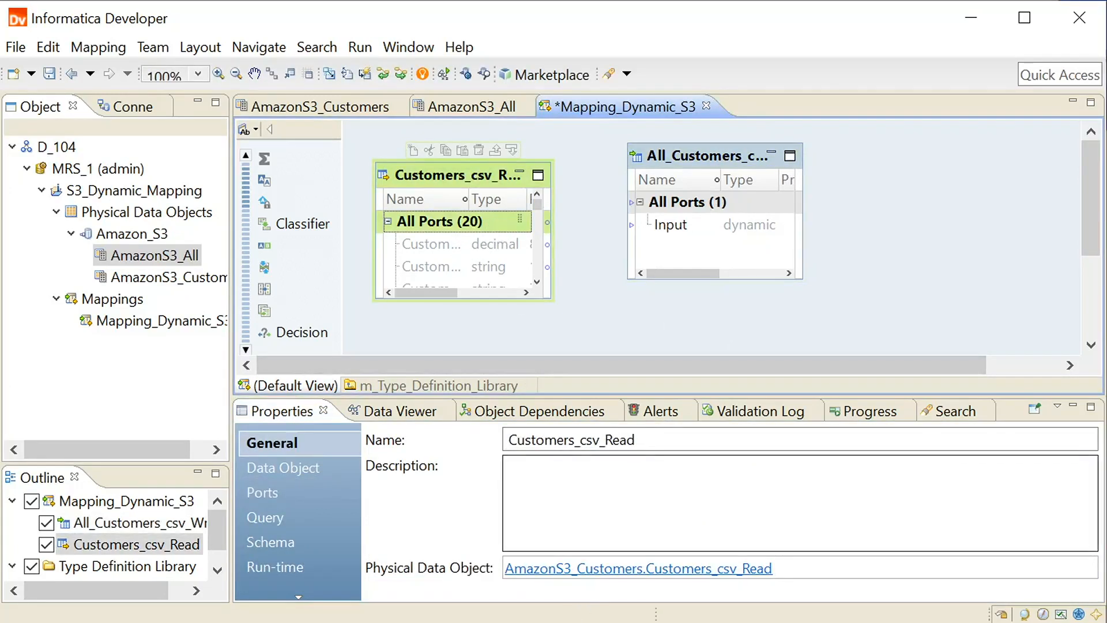
{"action": "left_click_drag", "start_coordinate": [470, 232], "coordinate": [659, 230]}
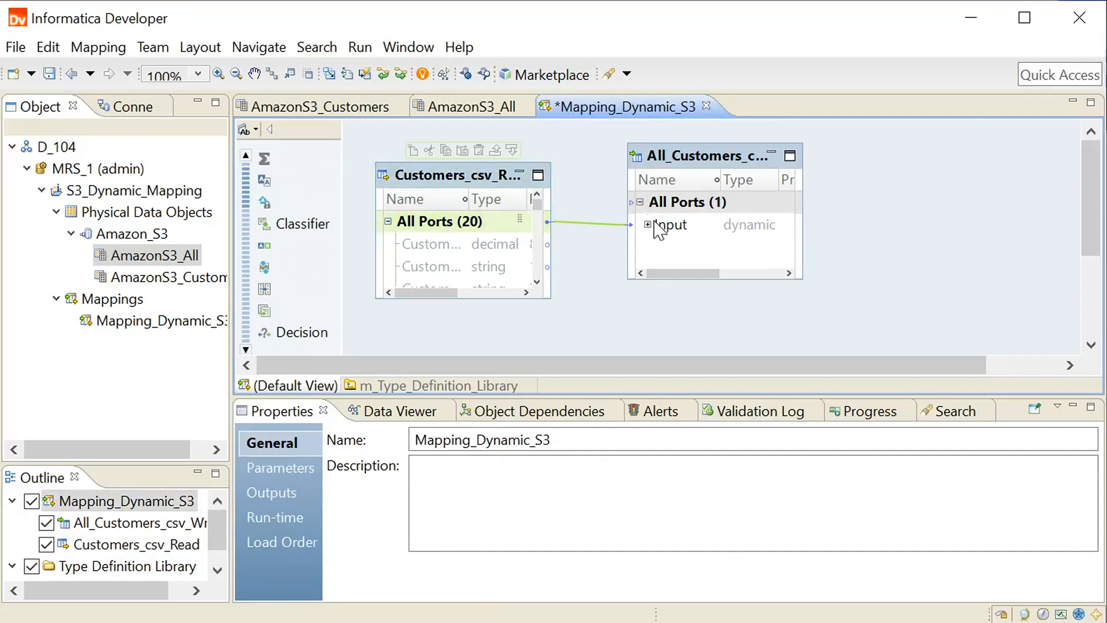
Step: Expand the target's dynamic Input port and enlarge the All_Customers_csv_Write box to show more of its ports
{"action": "left_click", "coordinate": [648, 225]}
{"action": "left_click_drag", "start_coordinate": [772, 278], "coordinate": [783, 317]}
{"action": "left_click", "coordinate": [602, 298]}
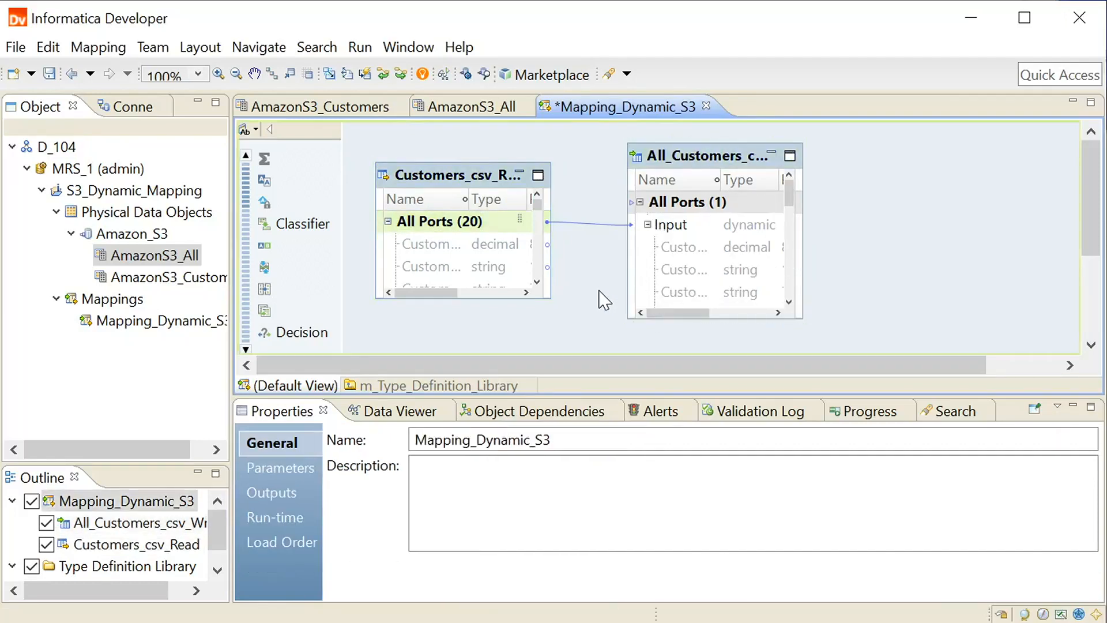
Step: Validate the Mapping_Dynamic_S3 mapping and save it
{"action": "right_click", "coordinate": [600, 291]}
{"action": "left_click", "coordinate": [634, 533]}
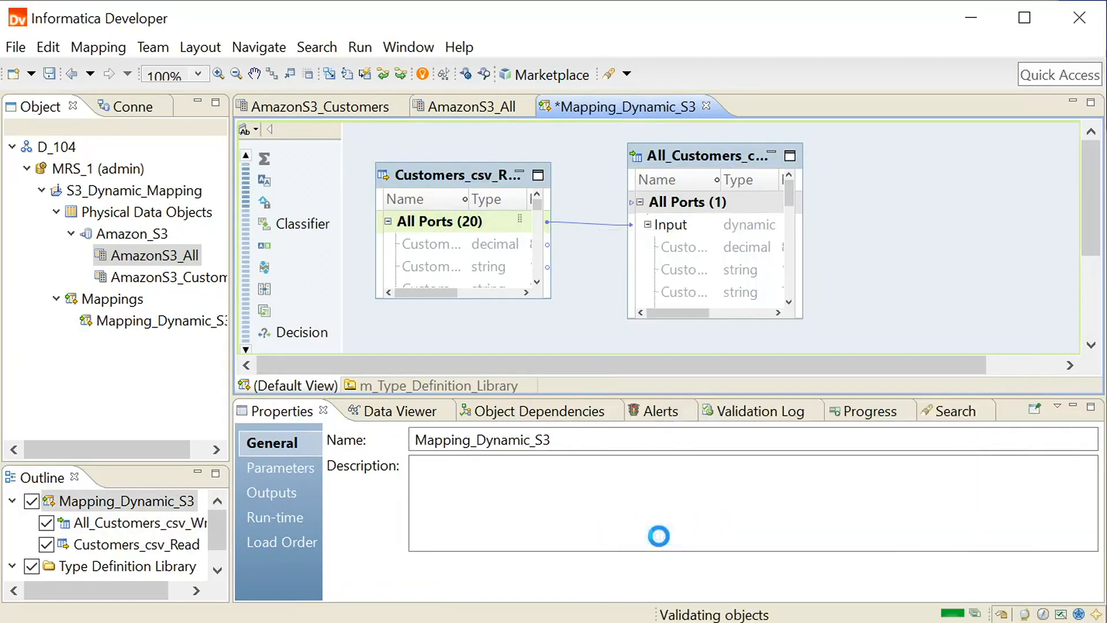
{"action": "left_click", "coordinate": [836, 346]}
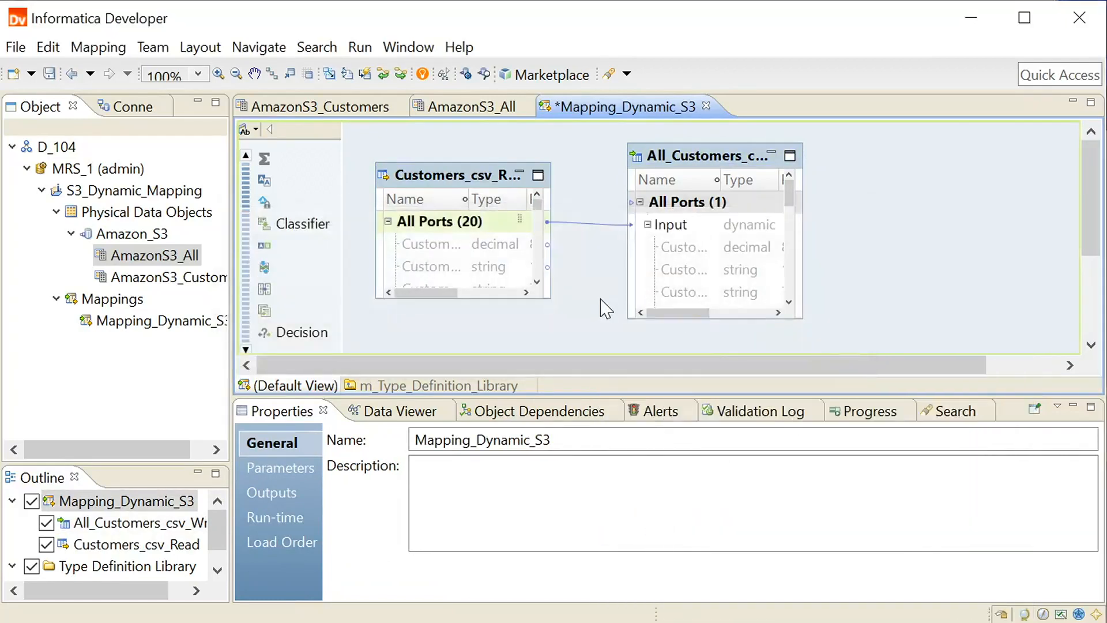
{"action": "key", "text": "ctrl+s"}
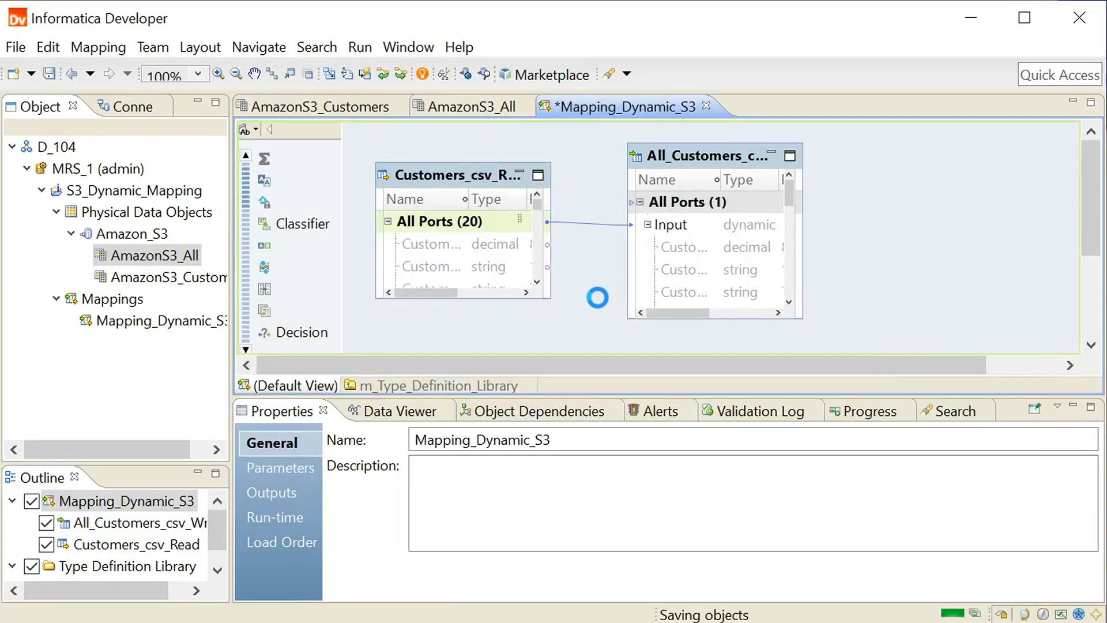
{"action": "left_click", "coordinate": [457, 178]}
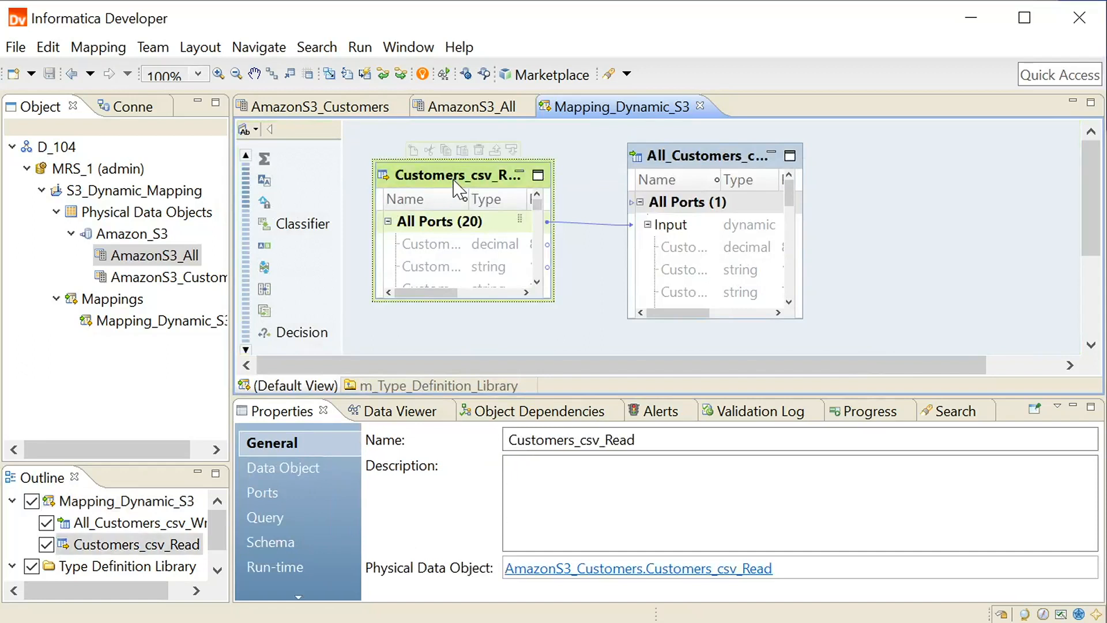
{"action": "left_click", "coordinate": [573, 313]}
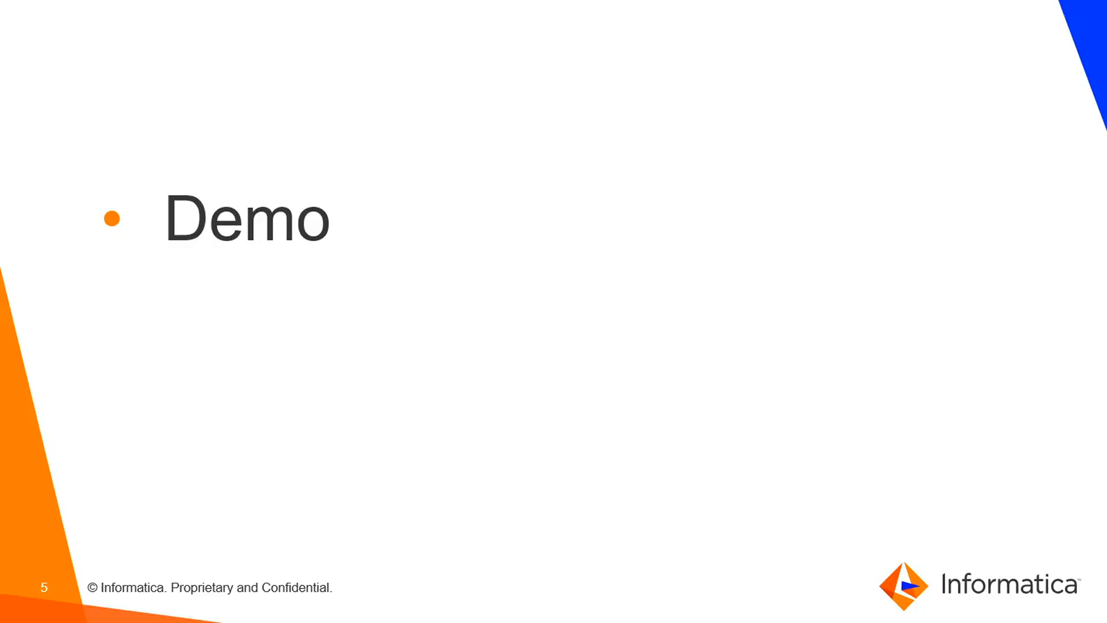
{"action": "left_click", "coordinate": [606, 567]}
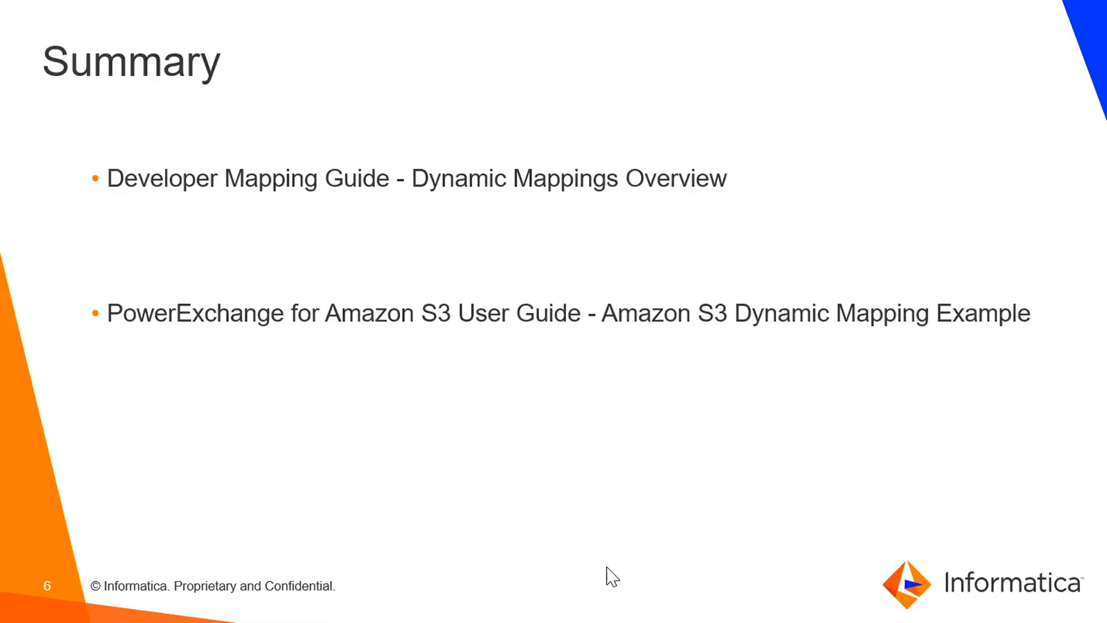